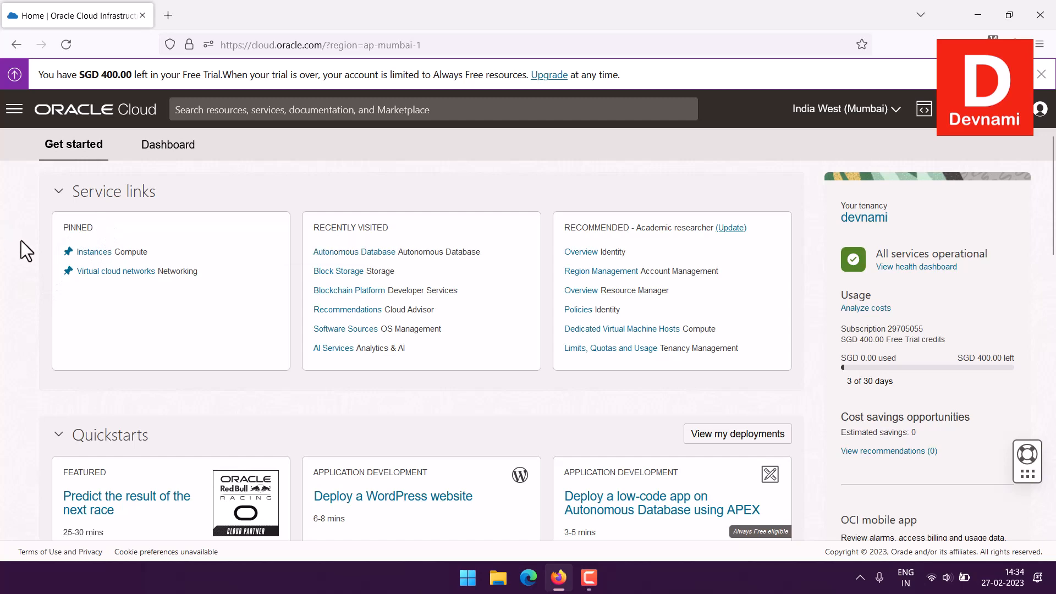
# Open the creation form for an ADW database from the launch resources on the home page
pyautogui.scroll(-8, 21, 240)
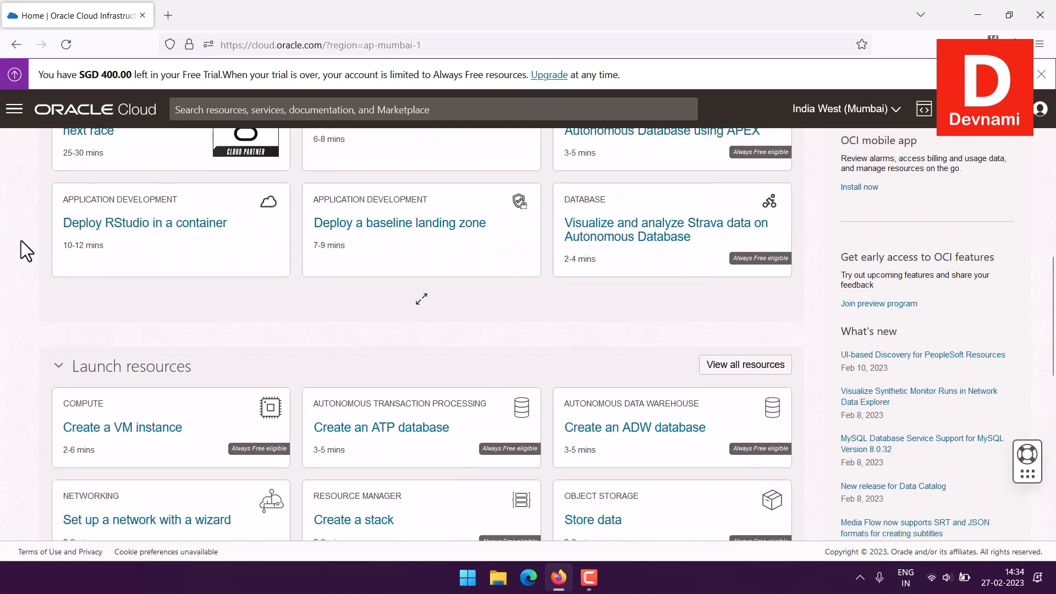
pyautogui.scroll(-1, 21, 251)
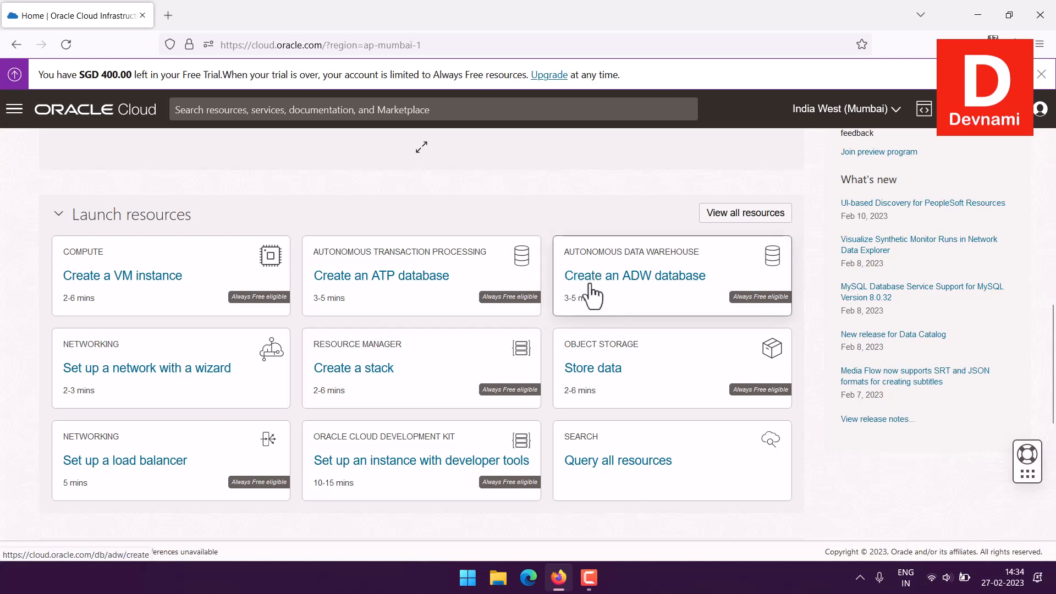
pyautogui.click(669, 292)
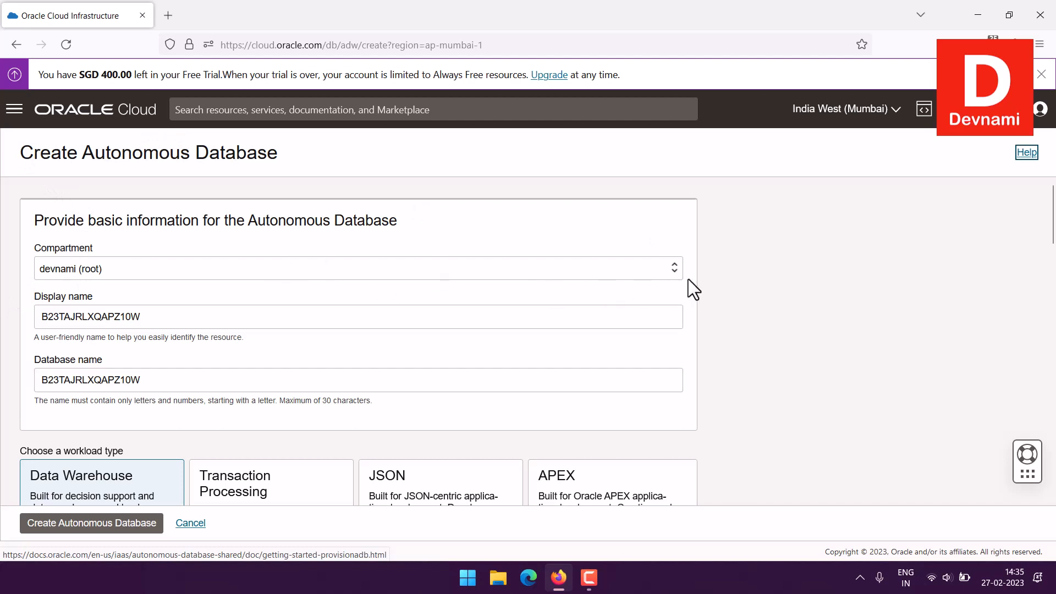
# Choose devnami (root) as the compartment for the Autonomous Database
pyautogui.scroll(-1, 734, 286)
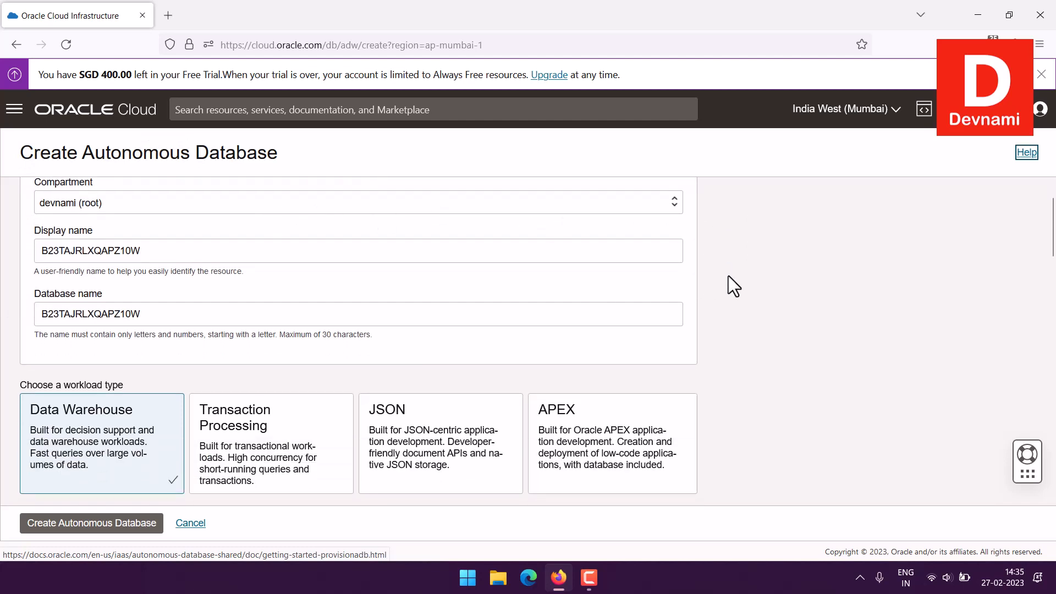
pyautogui.scroll(1, 732, 276)
pyautogui.click(58, 269)
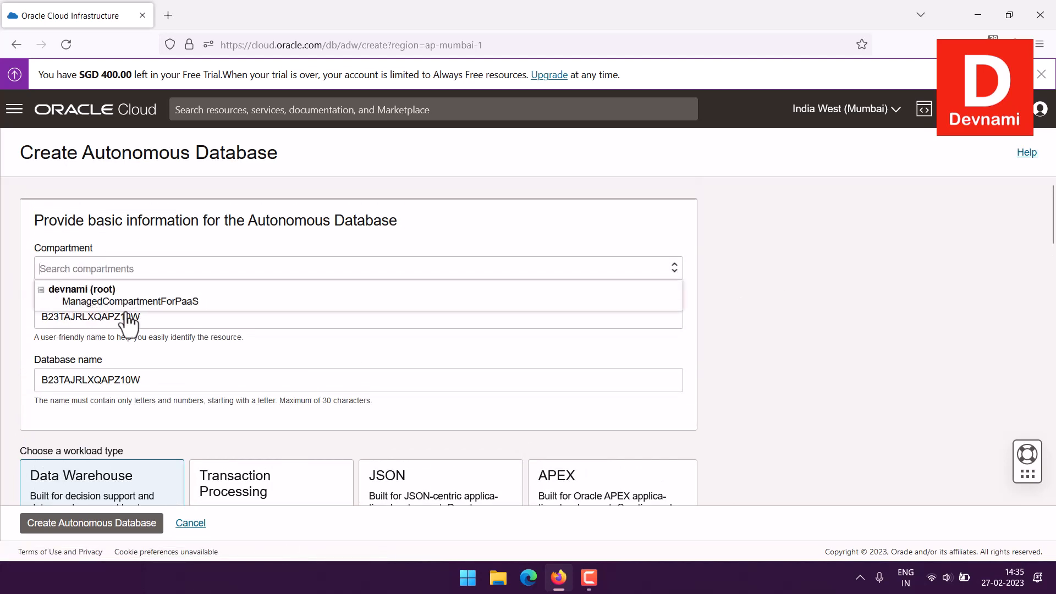
pyautogui.click(40, 290)
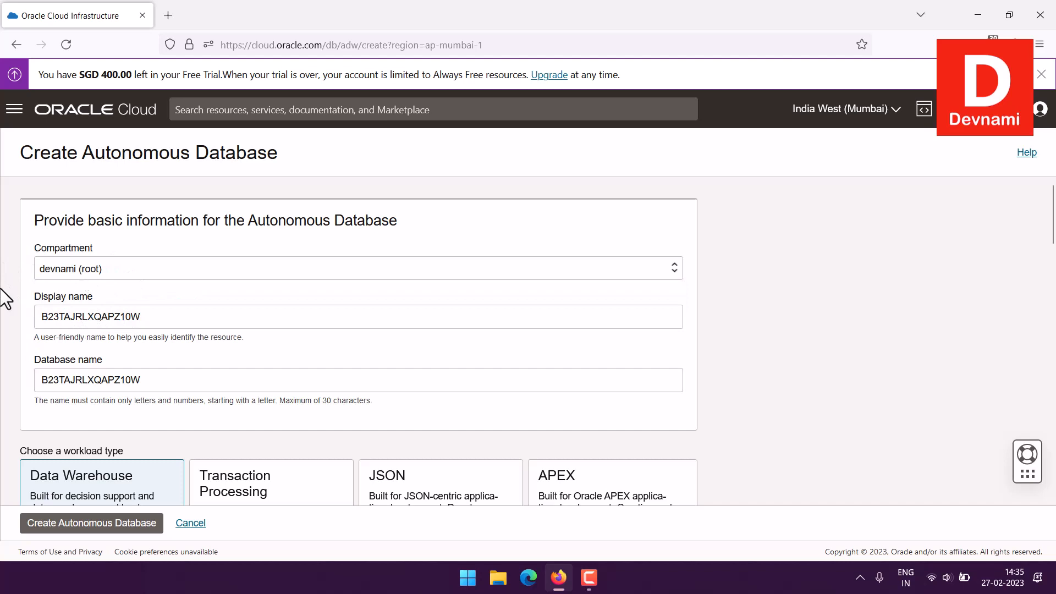
# Set the database's display name to ADWDEVNAMI
pyautogui.scroll(-1, 18, 281)
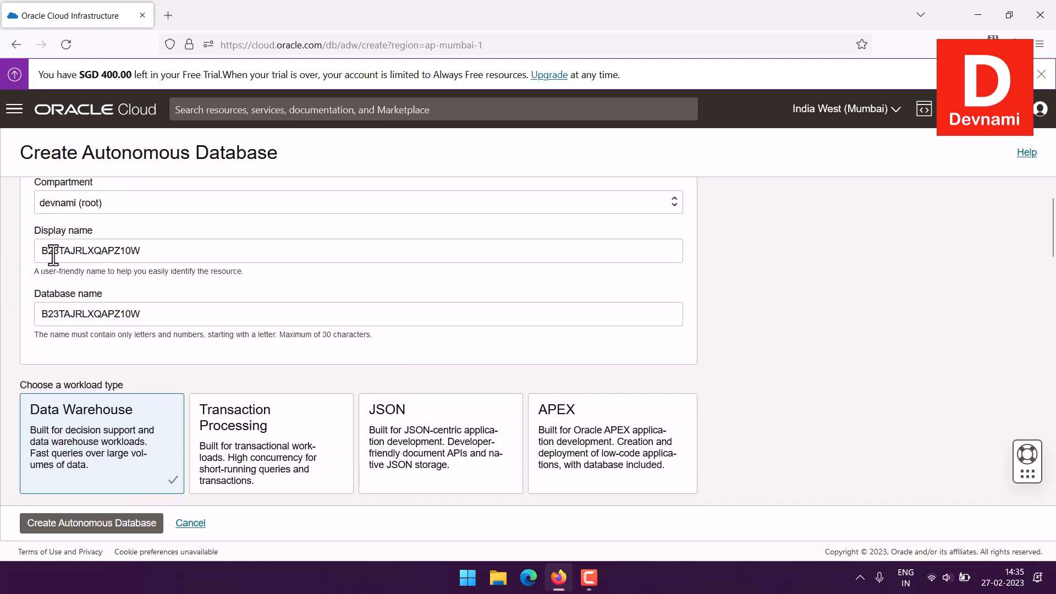
pyautogui.moveTo(31, 274); pyautogui.dragTo(237, 273)
pyautogui.click(259, 270)
pyautogui.moveTo(154, 255); pyautogui.dragTo(5, 238)
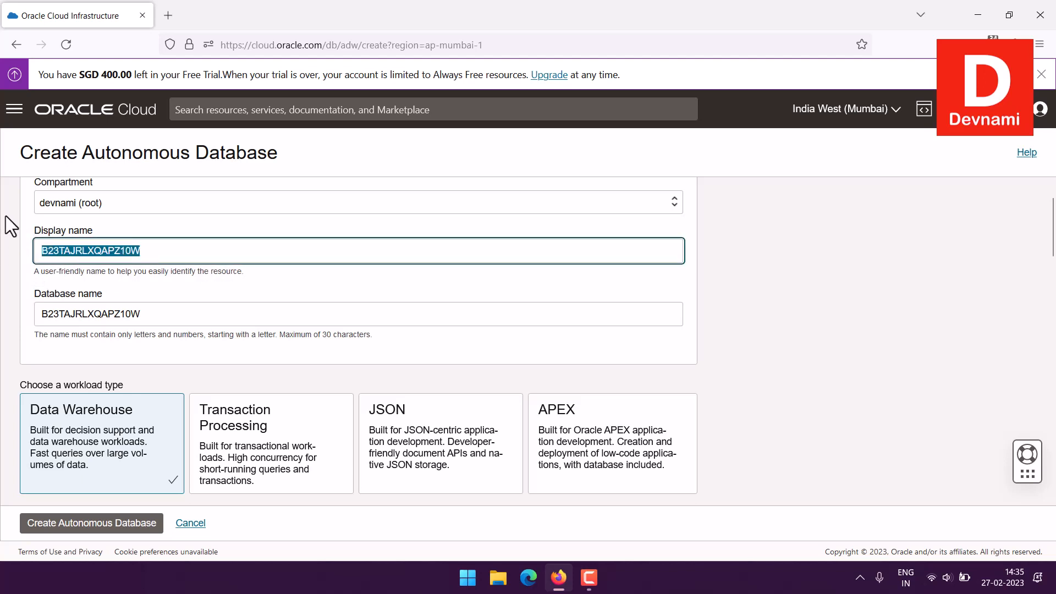
pyautogui.write('ADW')
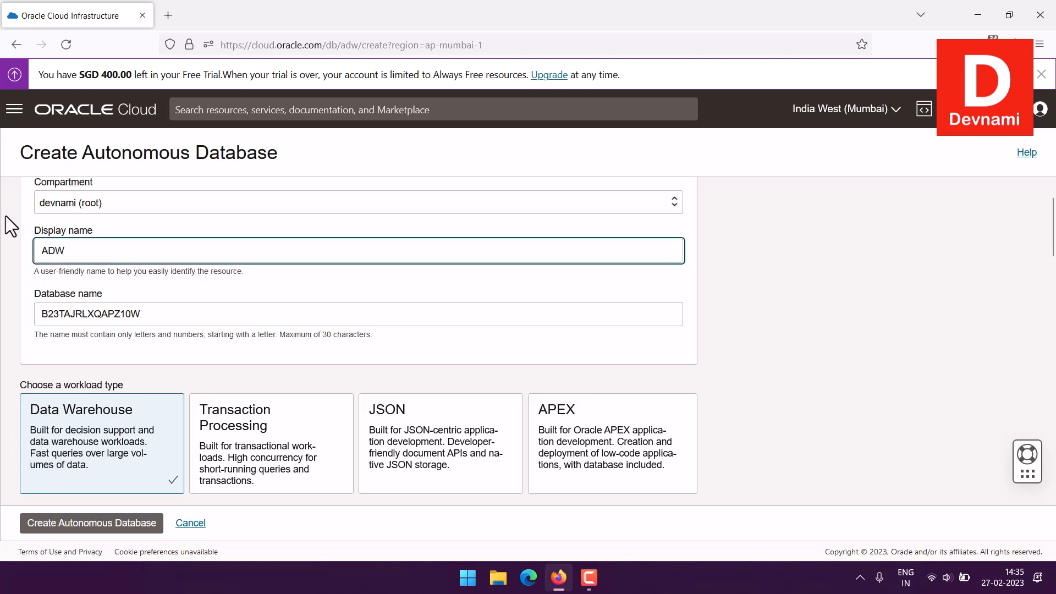
pyautogui.write('DEVNAMI')
# Replace the generated database name with devnami
pyautogui.moveTo(151, 310); pyautogui.dragTo(21, 313)
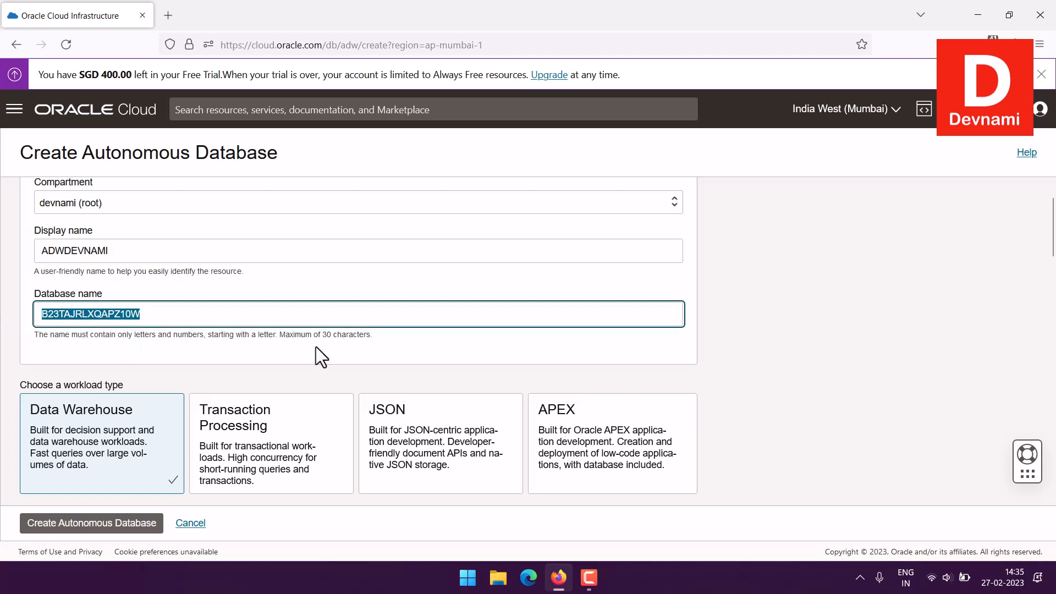
pyautogui.write('dev')
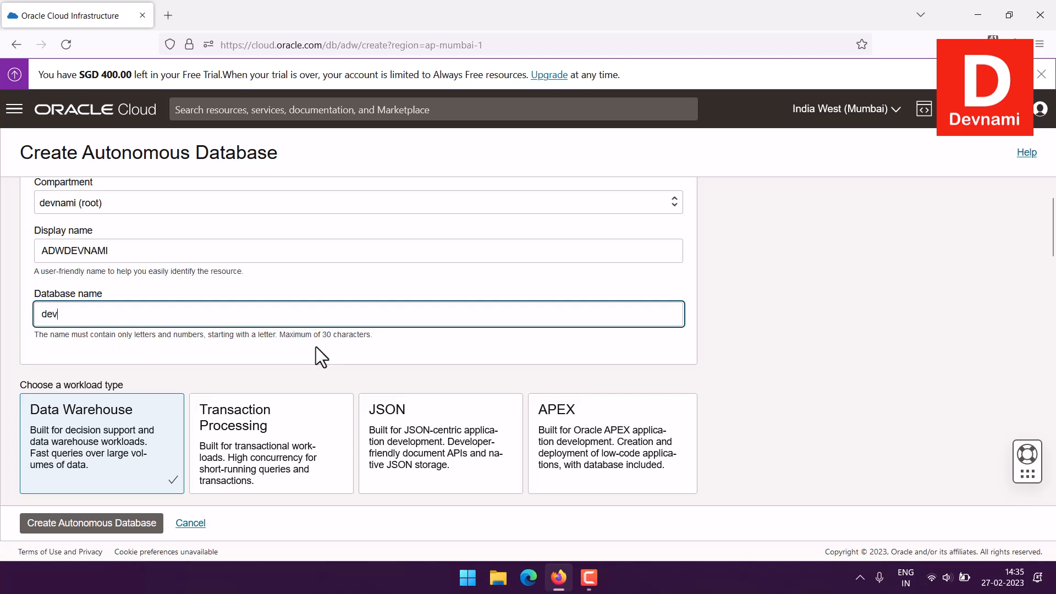
pyautogui.write('nami')
pyautogui.click(5, 335)
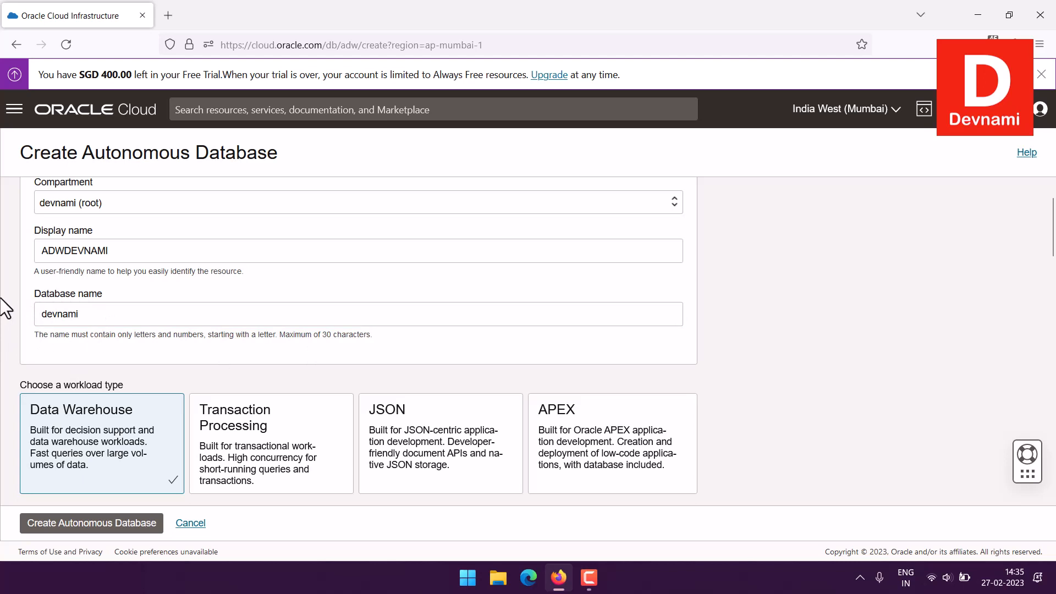
# Restrict the database configuration to Always Free options, keeping the Data Warehouse workload and shared infrastructure
pyautogui.scroll(-2, 278, 306)
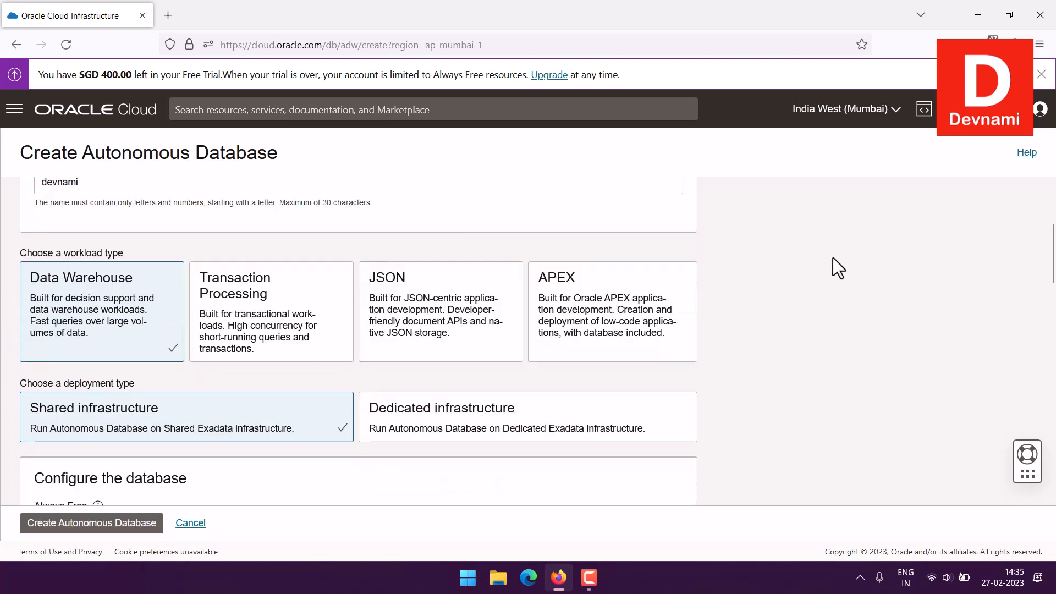
pyautogui.scroll(-1, 839, 269)
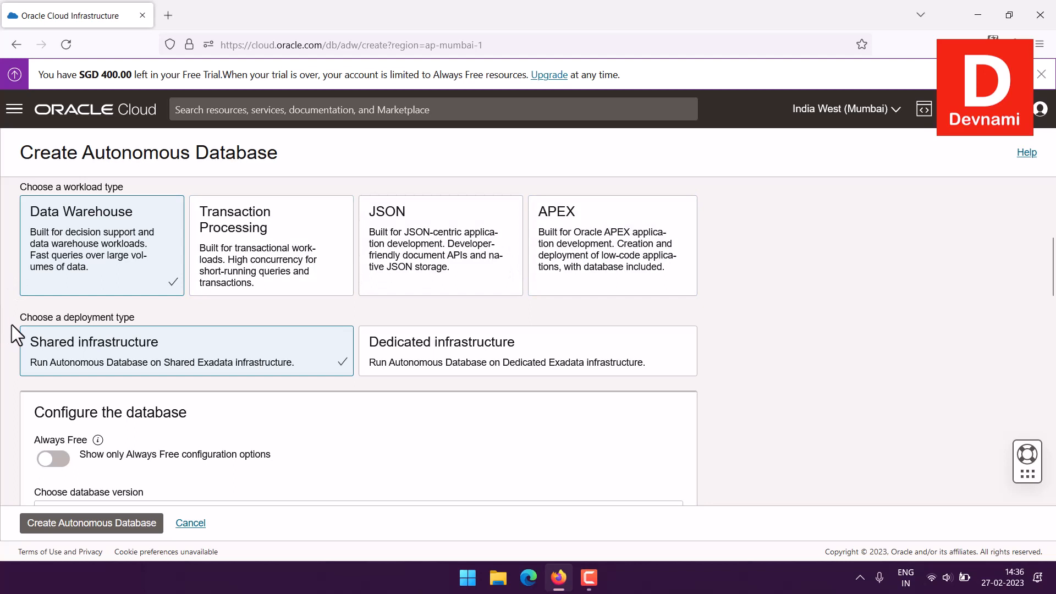
pyautogui.scroll(-3, 11, 322)
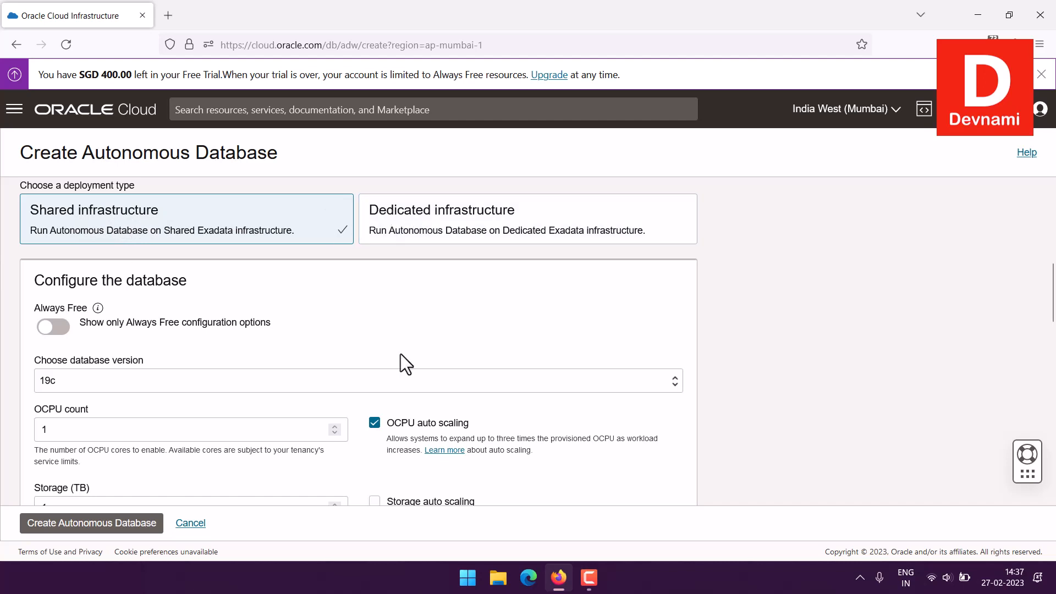
pyautogui.scroll(-2, 401, 353)
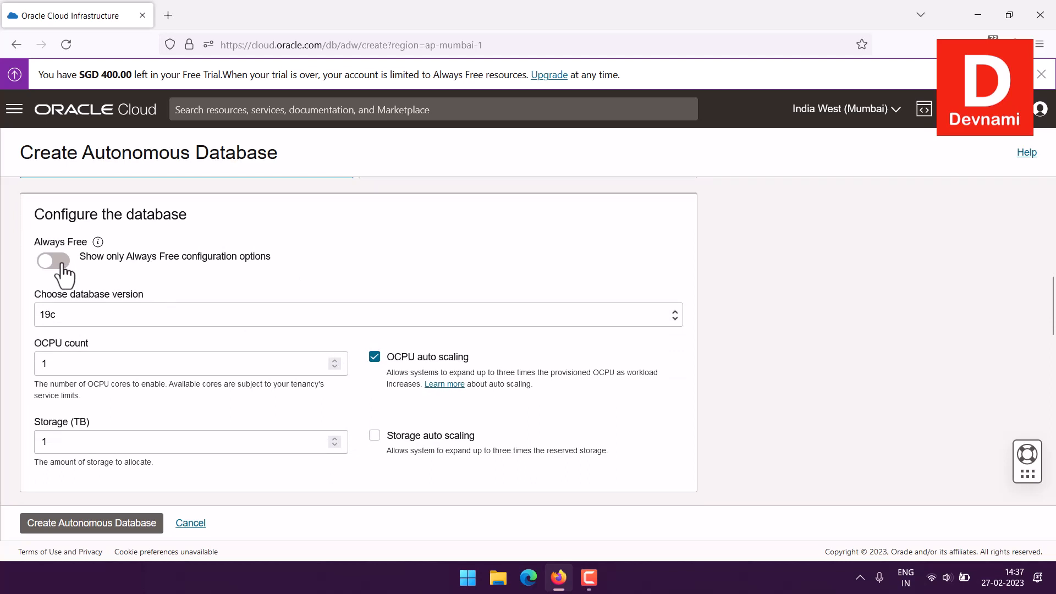
pyautogui.click(59, 263)
pyautogui.scroll(-2, 12, 262)
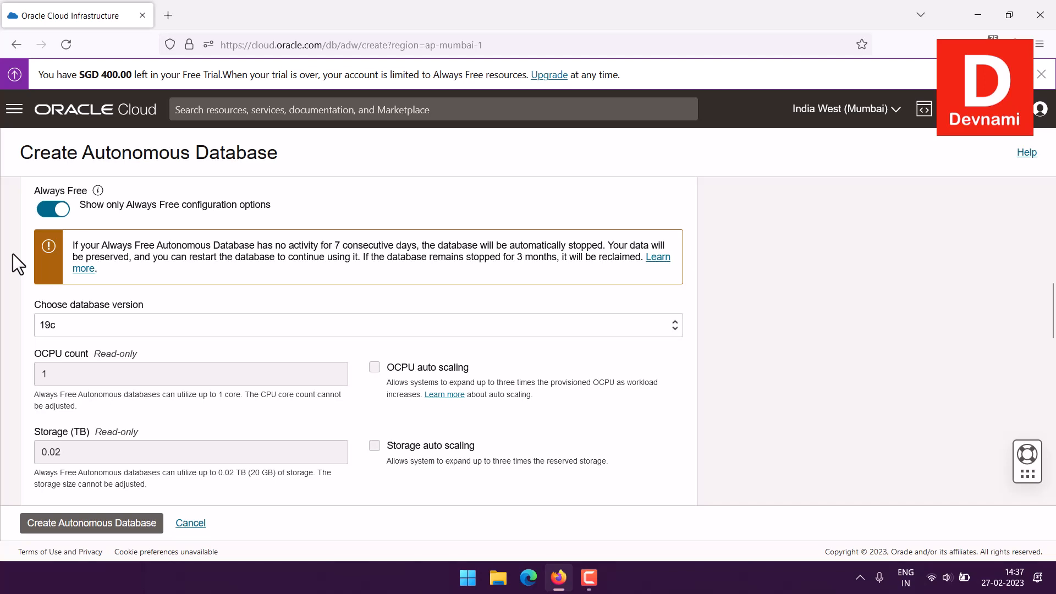
pyautogui.click(53, 209)
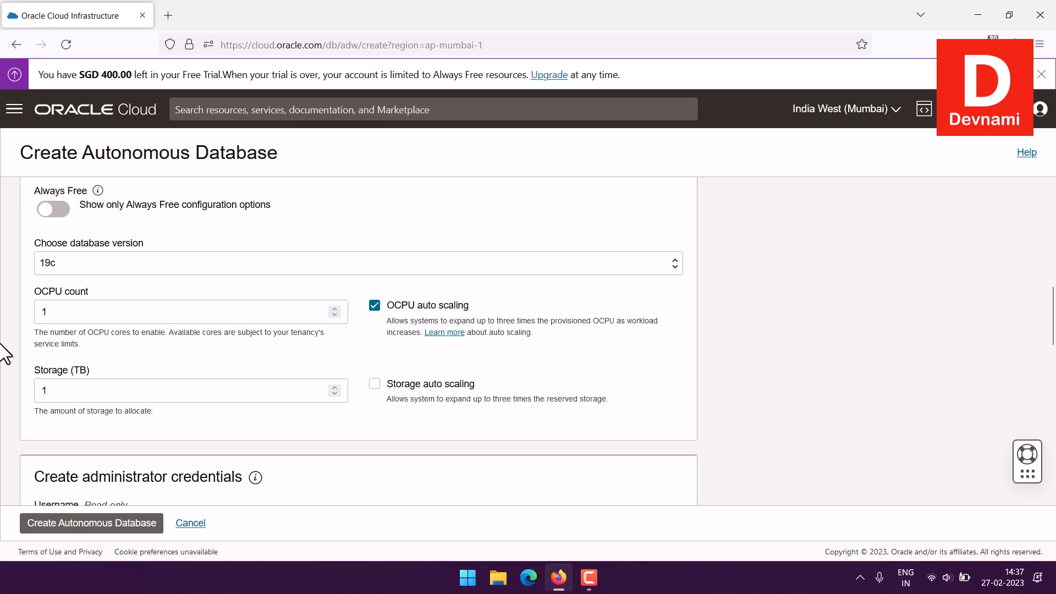
pyautogui.click(55, 210)
# Choose 19c as the database version
pyautogui.scroll(-1, 6, 241)
pyautogui.scroll(-2, 11, 245)
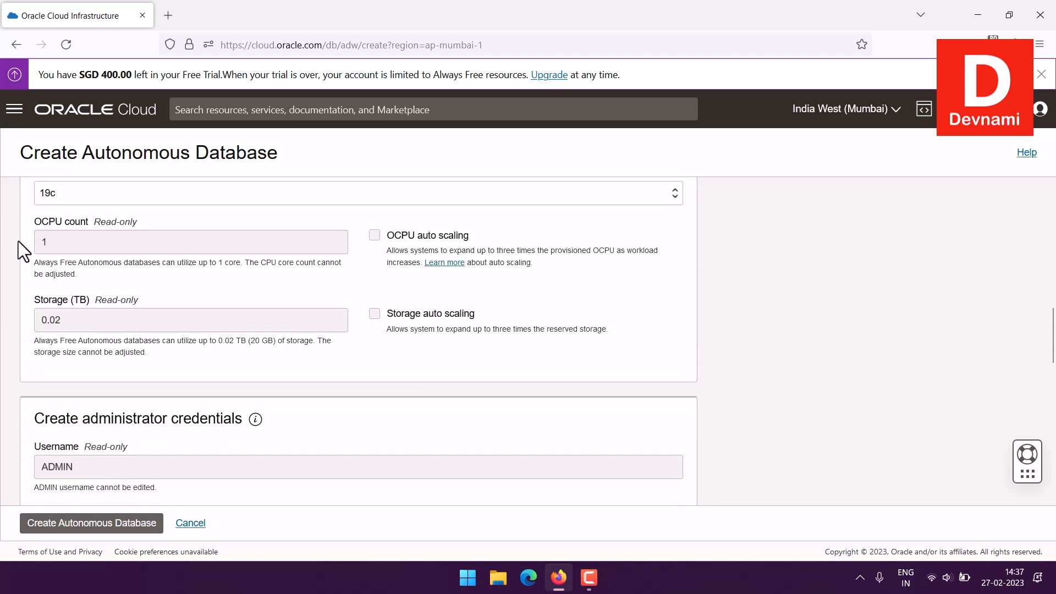
pyautogui.click(52, 199)
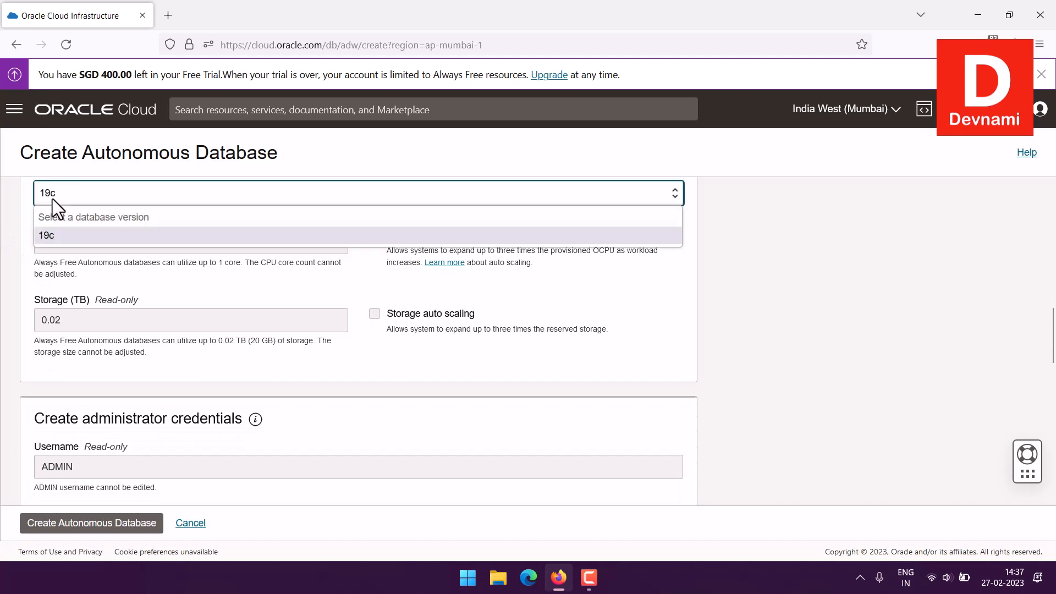
pyautogui.click(55, 235)
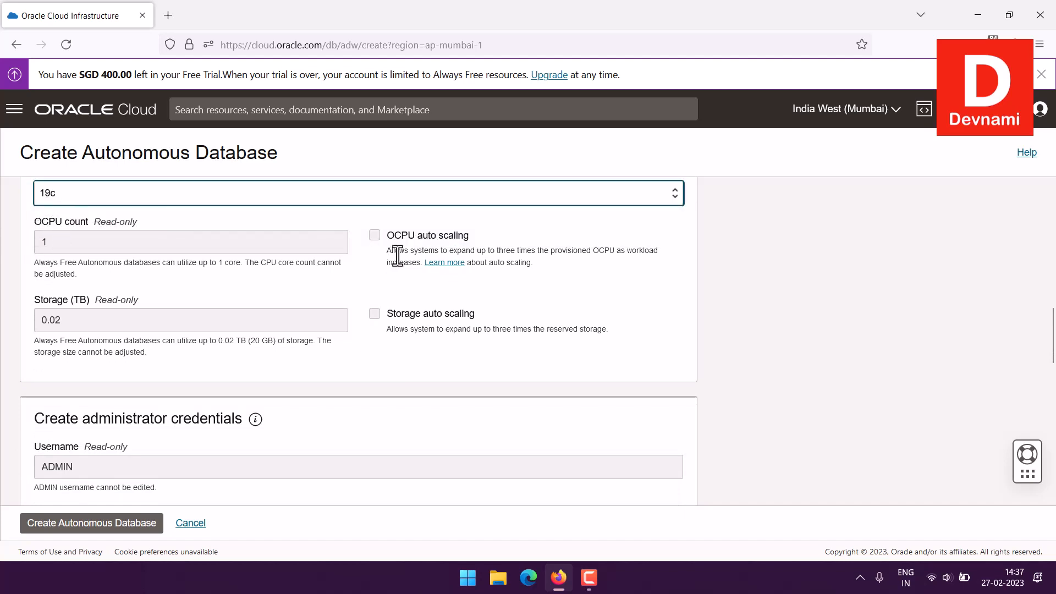
# Try to enable OCPU auto scaling and storage auto scaling for the database
pyautogui.click(373, 236)
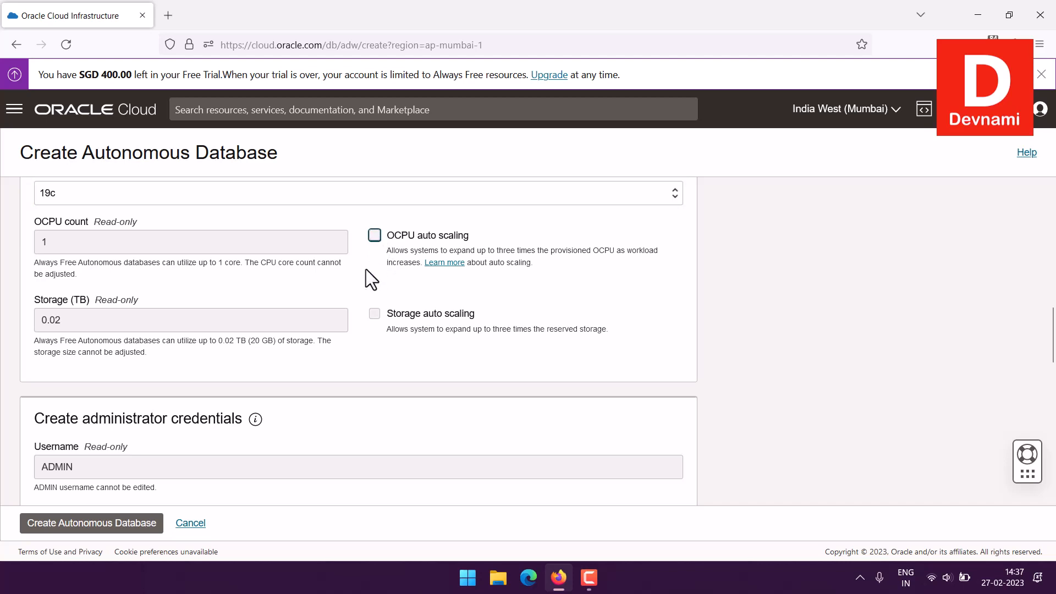
pyautogui.click(373, 316)
pyautogui.moveTo(250, 342); pyautogui.dragTo(164, 351)
pyautogui.click(164, 351)
# Enter the administrator password in the credentials section and repeat it in the confirmation field
pyautogui.scroll(-3, 232, 354)
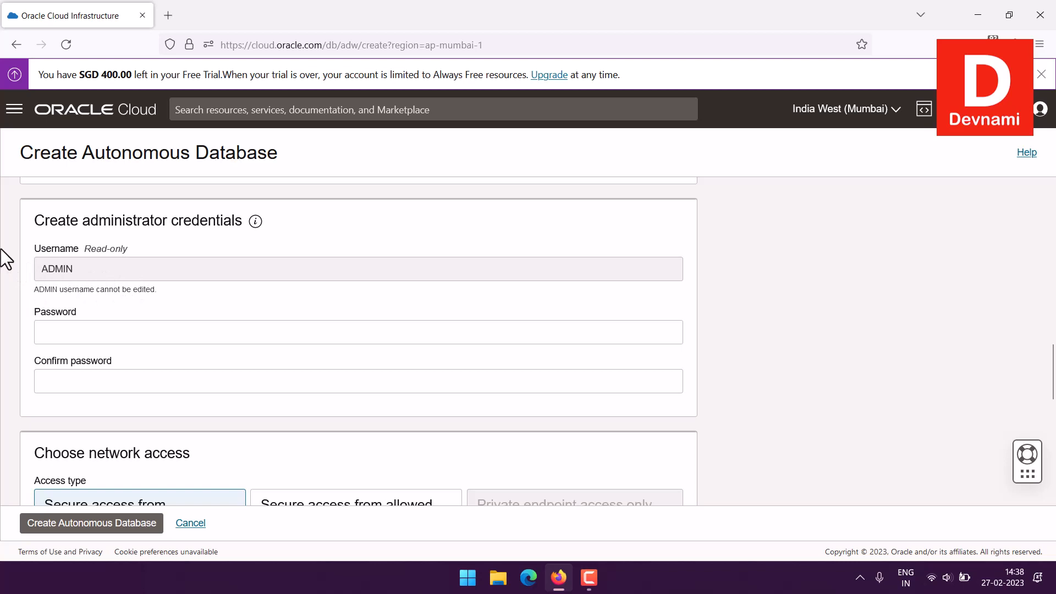
pyautogui.click(53, 326)
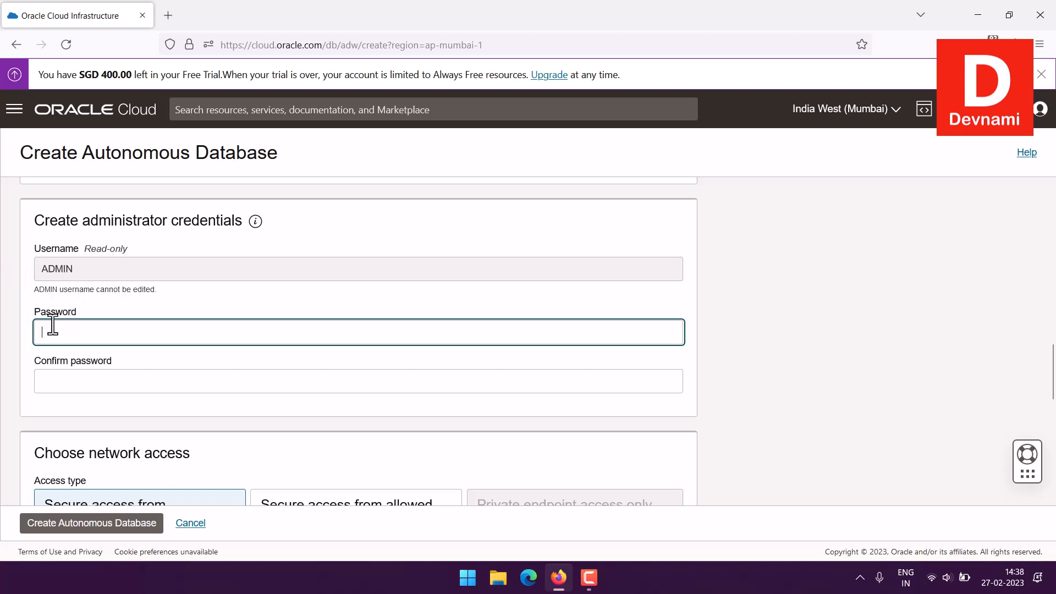
pyautogui.click(65, 380)
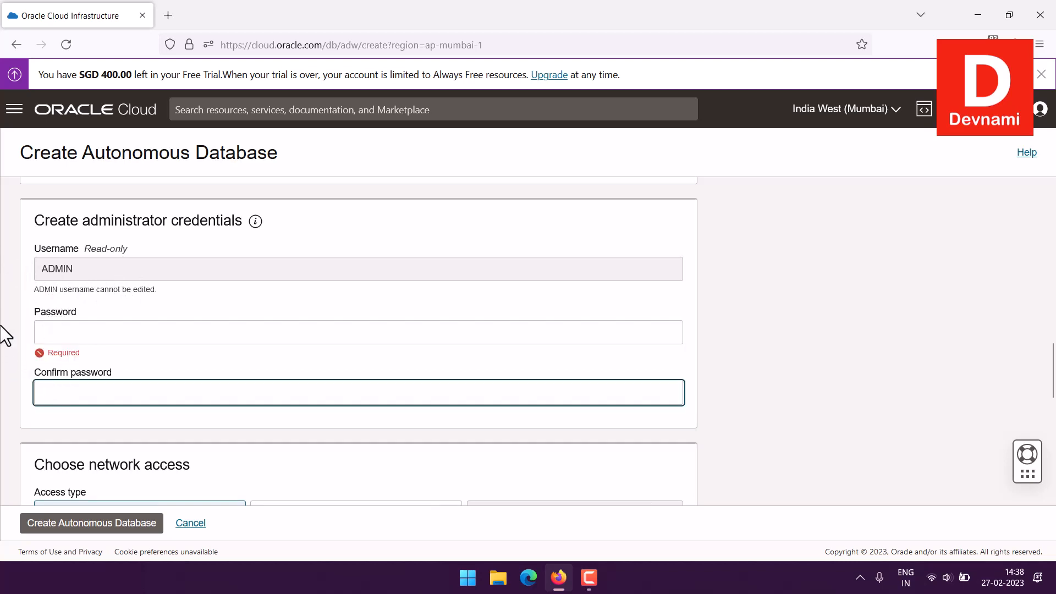
pyautogui.scroll(-2, 373, 385)
pyautogui.scroll(-9, 373, 384)
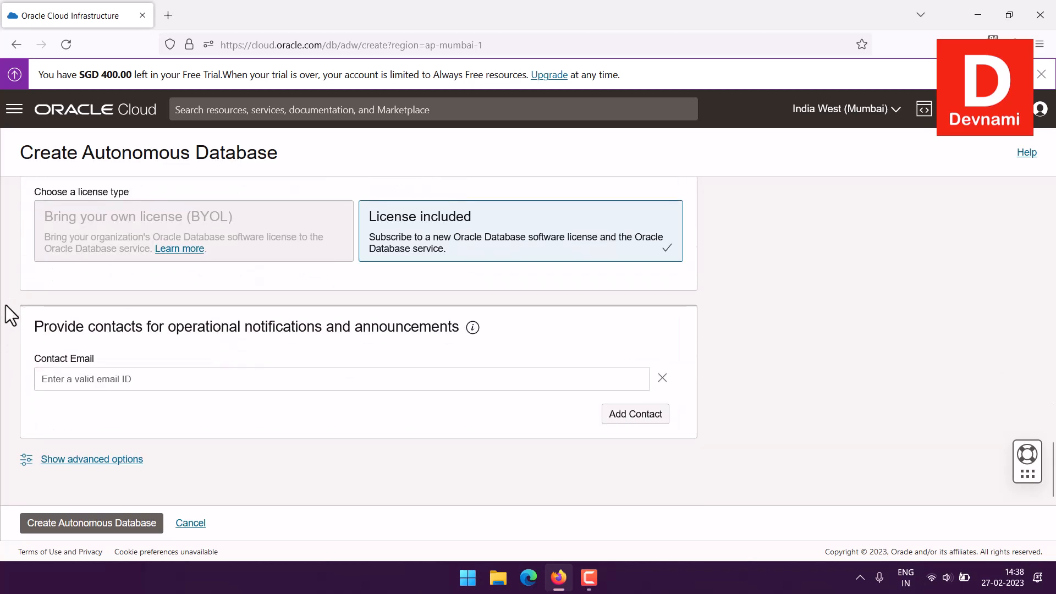
pyautogui.scroll(10, 5, 305)
pyautogui.click(56, 261)
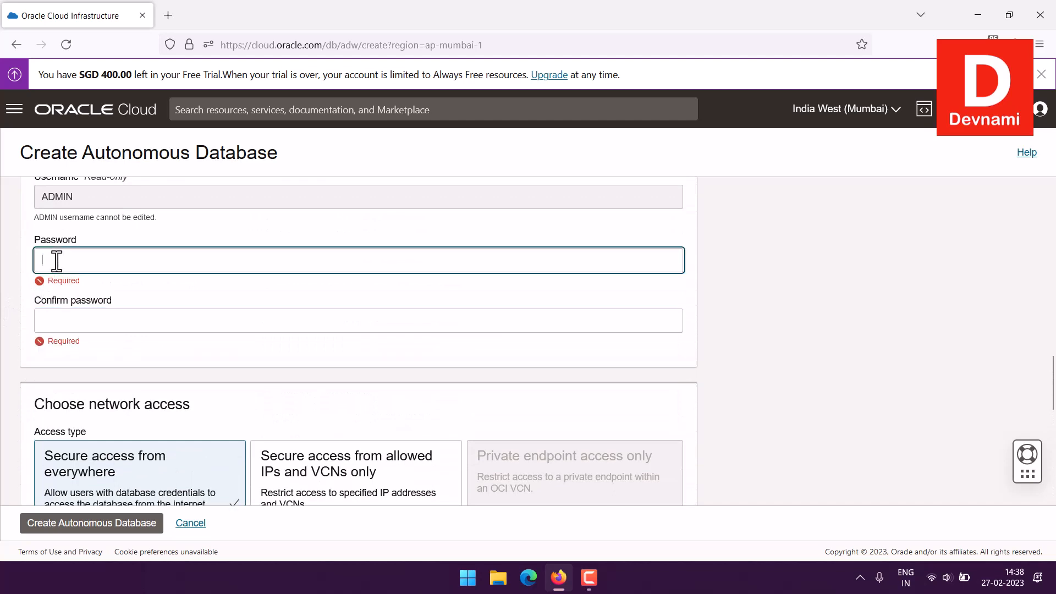
pyautogui.write('•••')
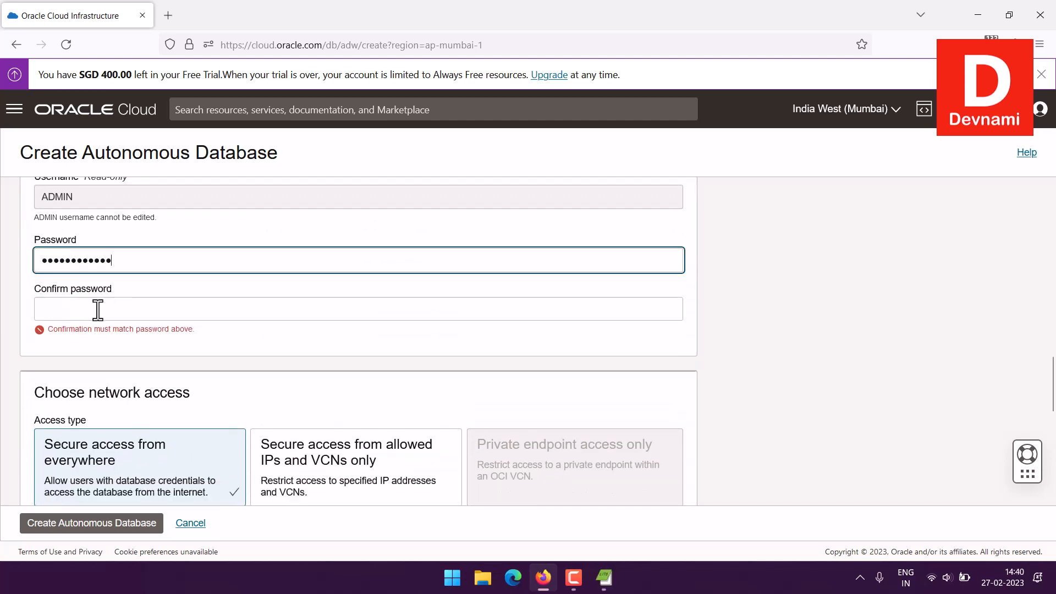
pyautogui.click(98, 310)
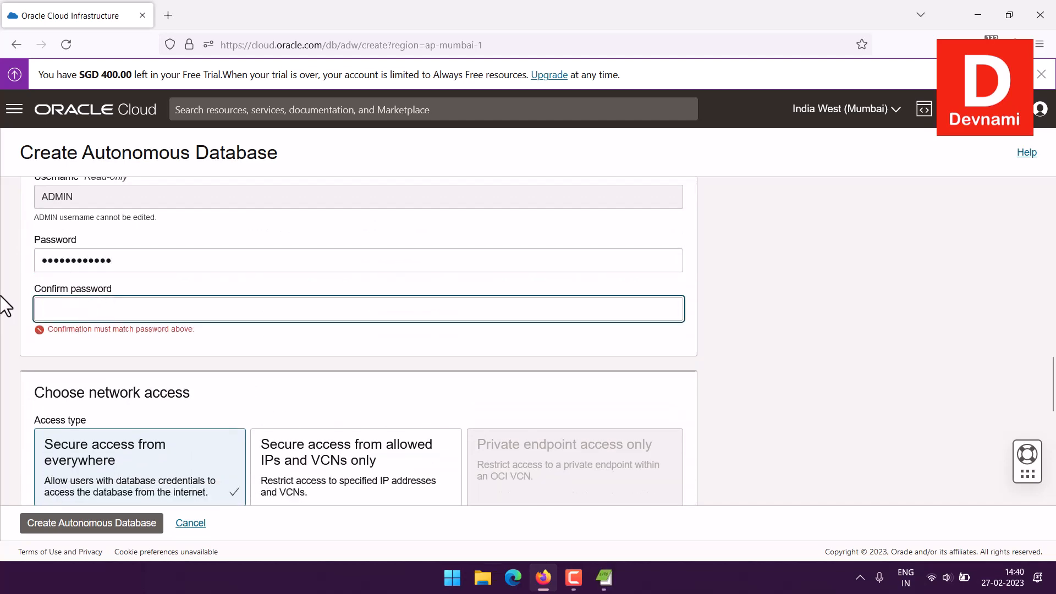
pyautogui.hotkey('ctrl', 'v')
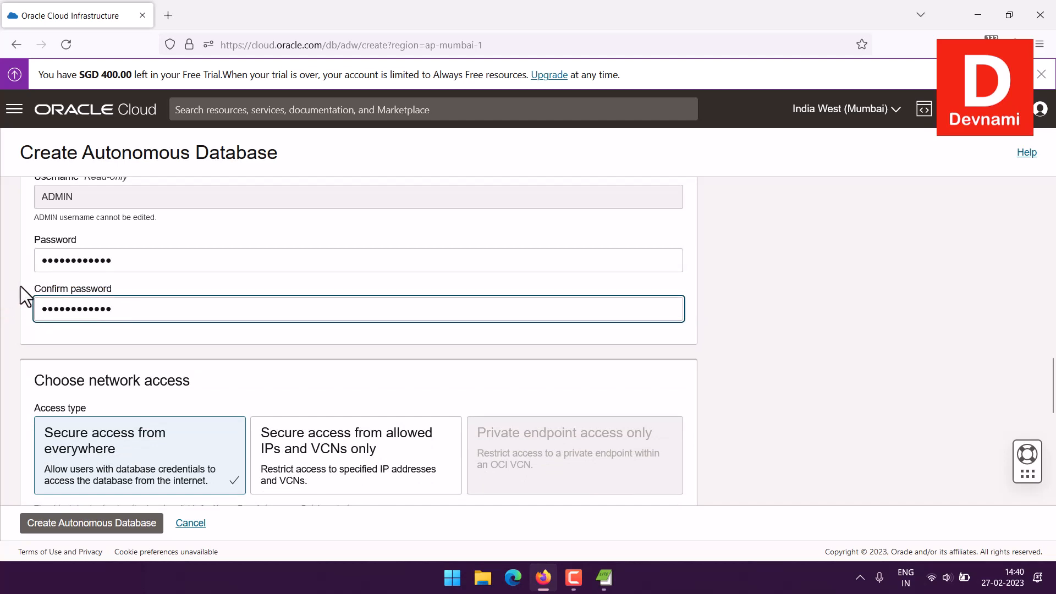
# Review the network access, license type and operational contact settings of the new database
pyautogui.scroll(-3, 29, 272)
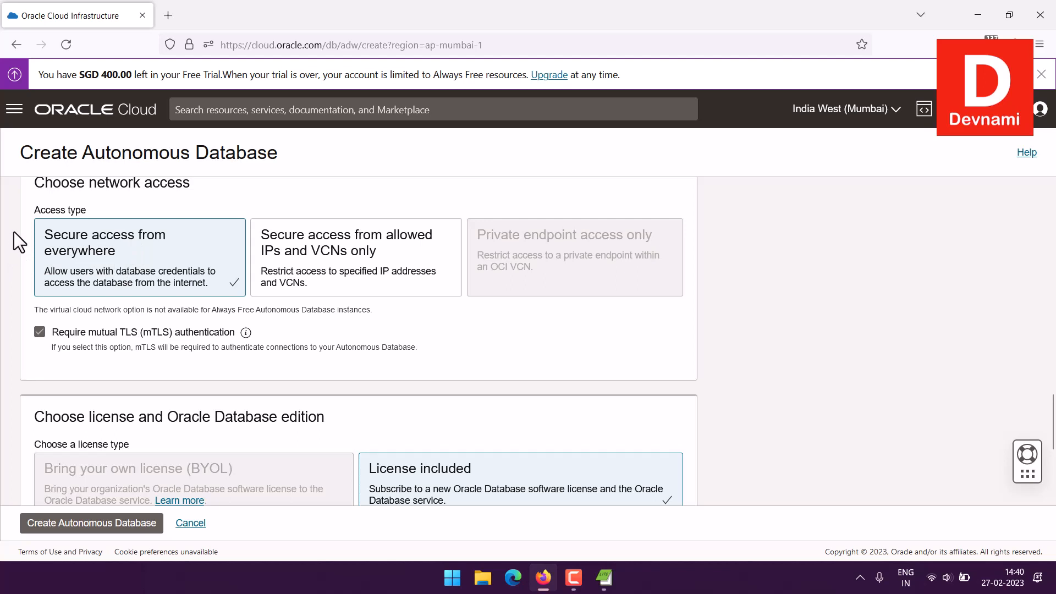
pyautogui.scroll(-2, 14, 233)
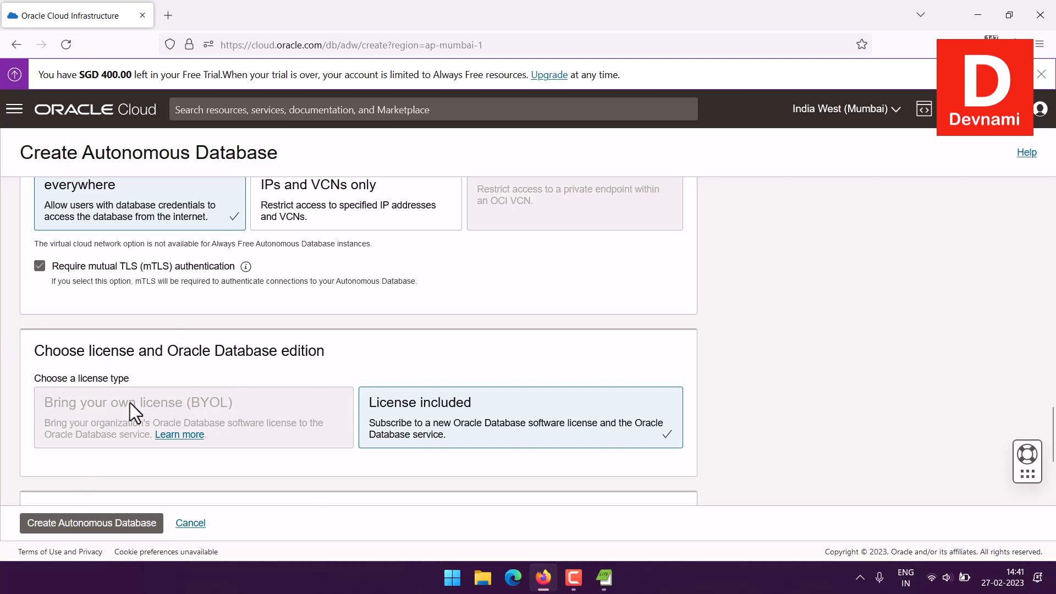
pyautogui.scroll(1, 9, 371)
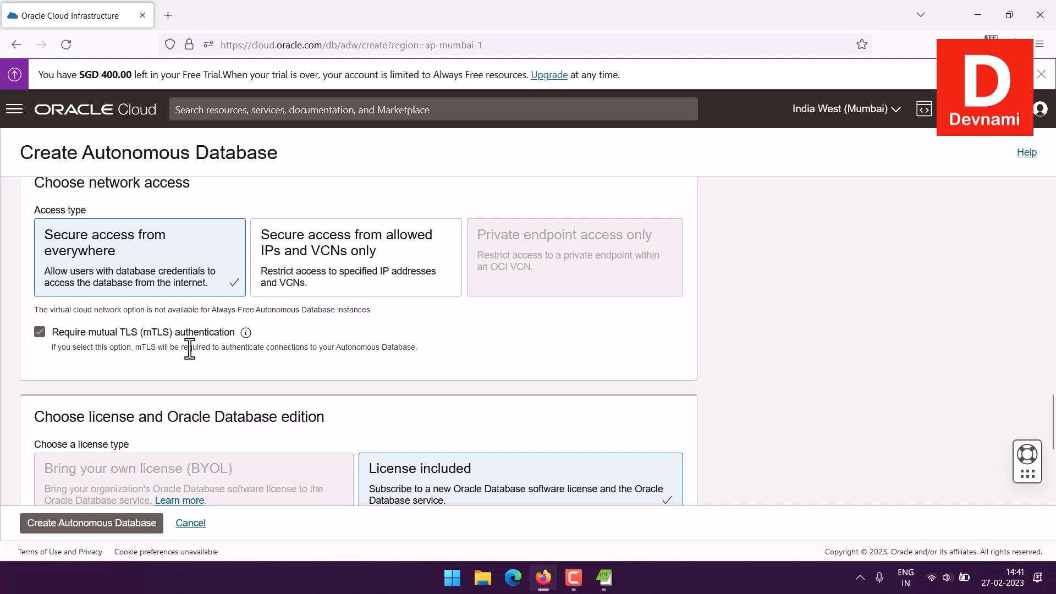
pyautogui.scroll(-5, 13, 360)
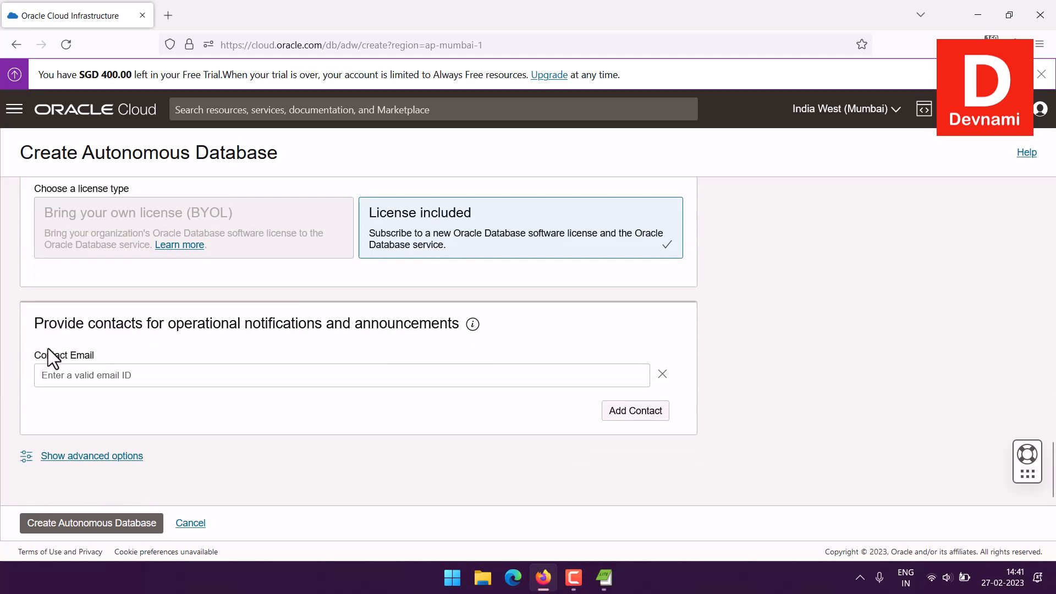
pyautogui.moveTo(58, 325); pyautogui.dragTo(35, 323)
pyautogui.click(178, 328)
pyautogui.click(64, 322)
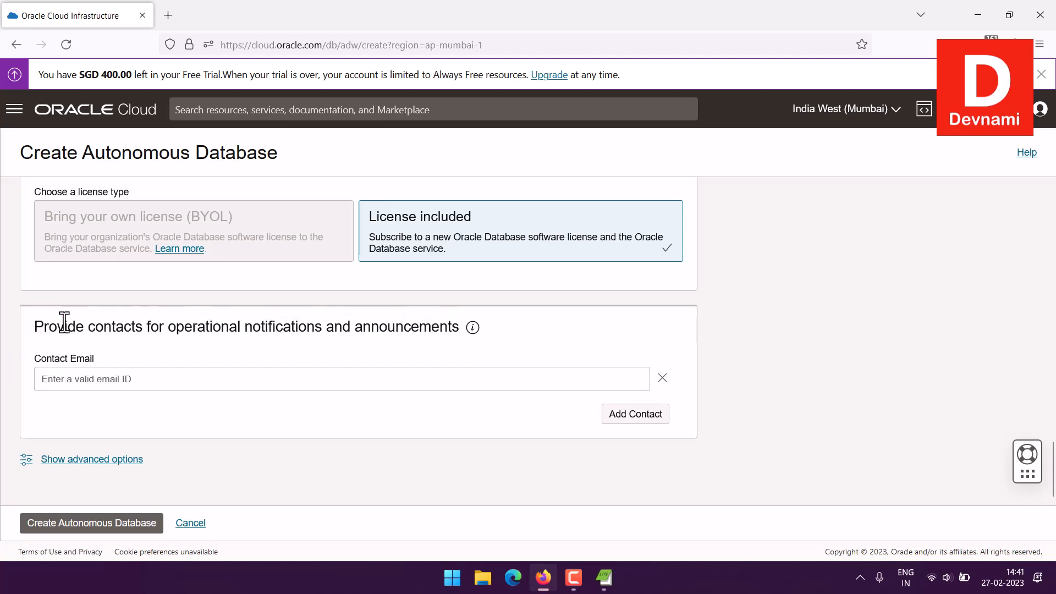
# Check what the operational notification contacts are for and remove the empty contact email entry
pyautogui.moveTo(474, 331)
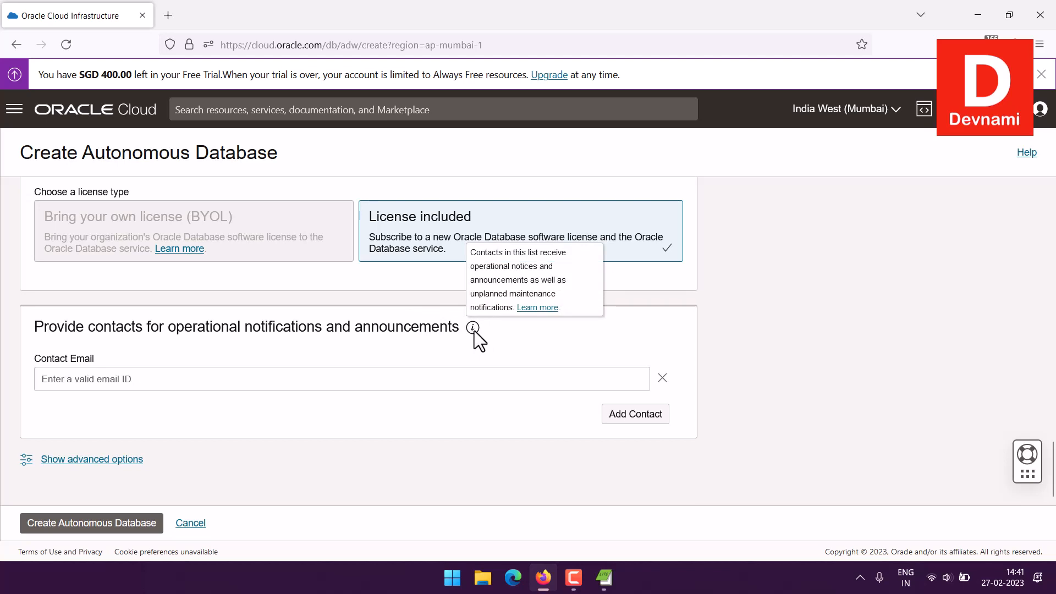
pyautogui.click(67, 379)
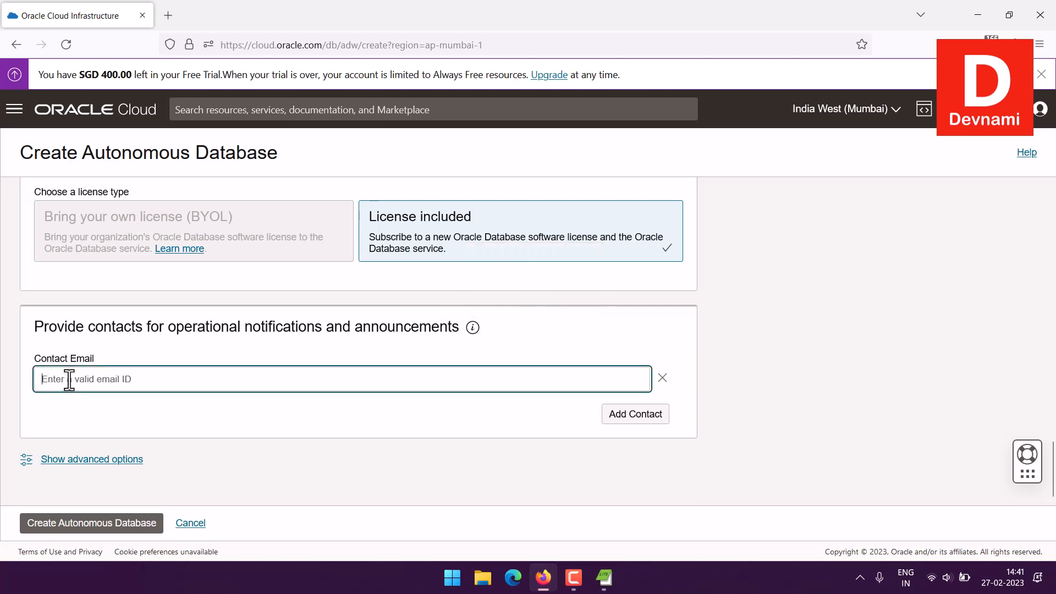
pyautogui.click(663, 379)
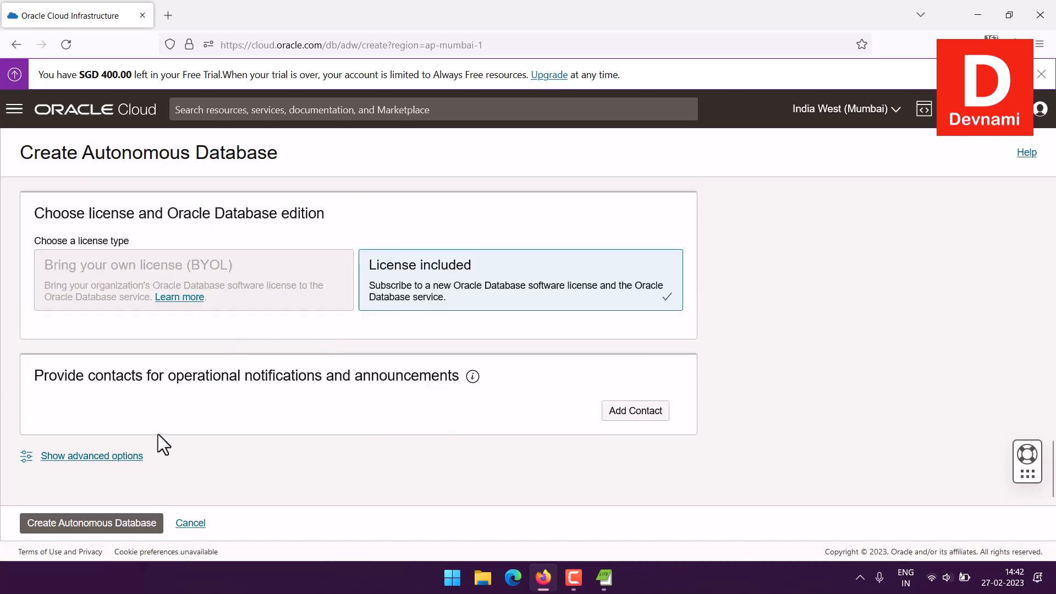
# Examine the advanced options for the encryption key, maintenance patch level and tags, including the available tag namespaces
pyautogui.click(105, 456)
pyautogui.scroll(-3, 281, 388)
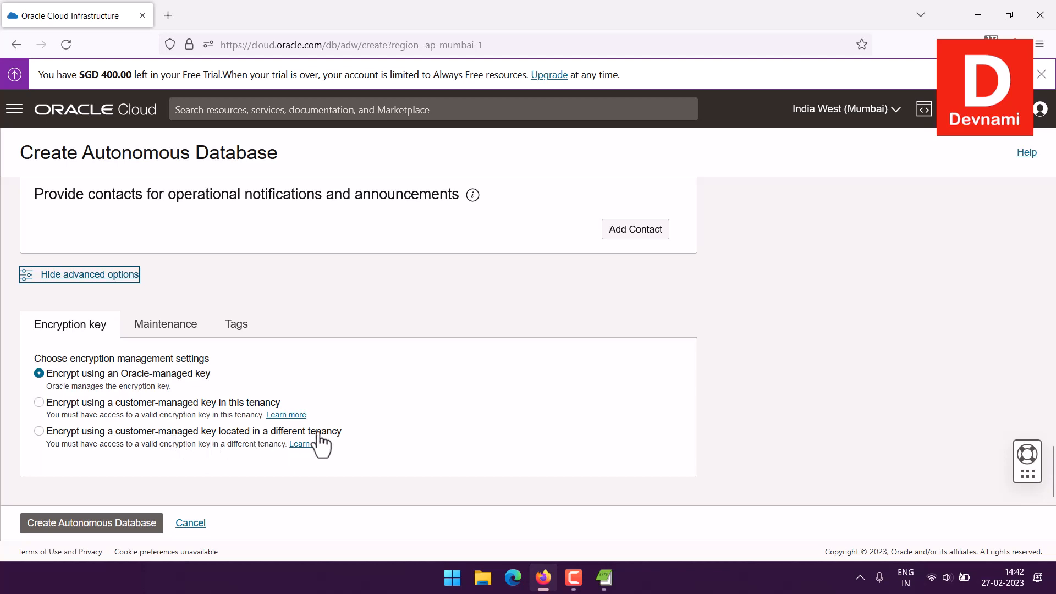
pyautogui.click(192, 328)
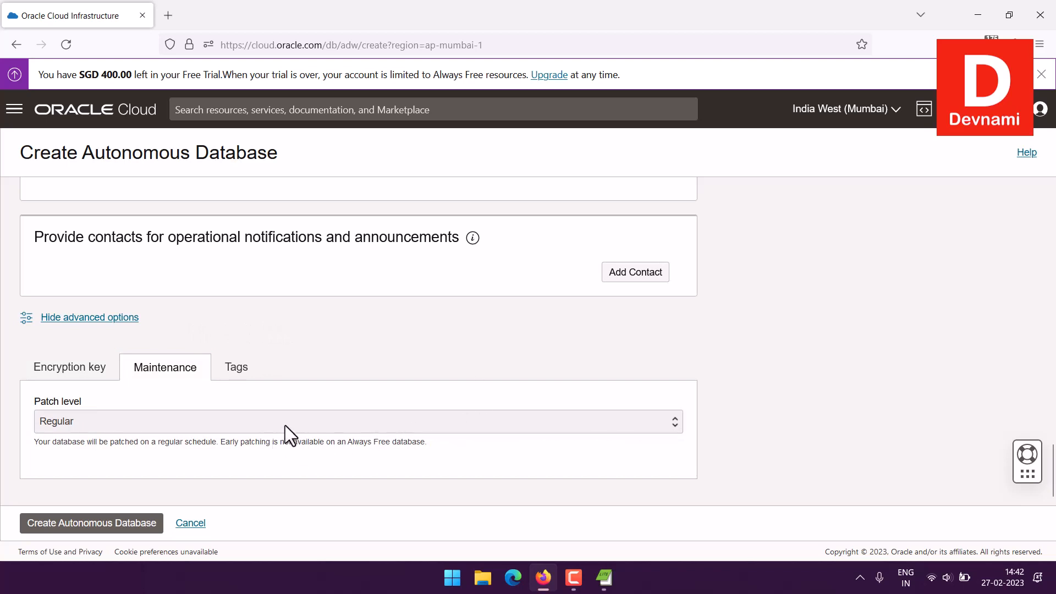
pyautogui.click(236, 368)
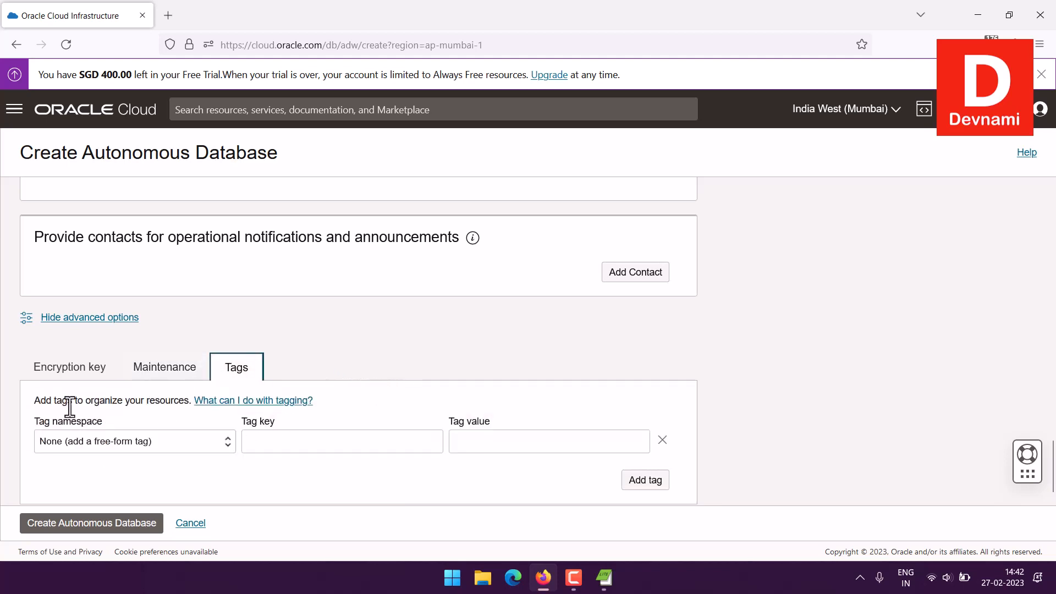
pyautogui.click(125, 445)
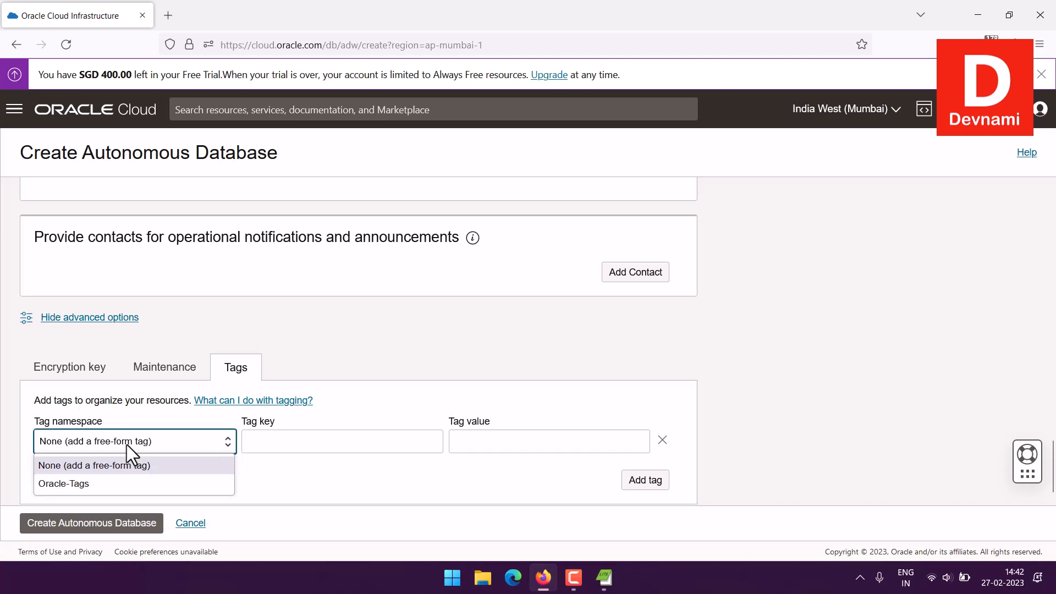
pyautogui.click(127, 444)
pyautogui.click(42, 368)
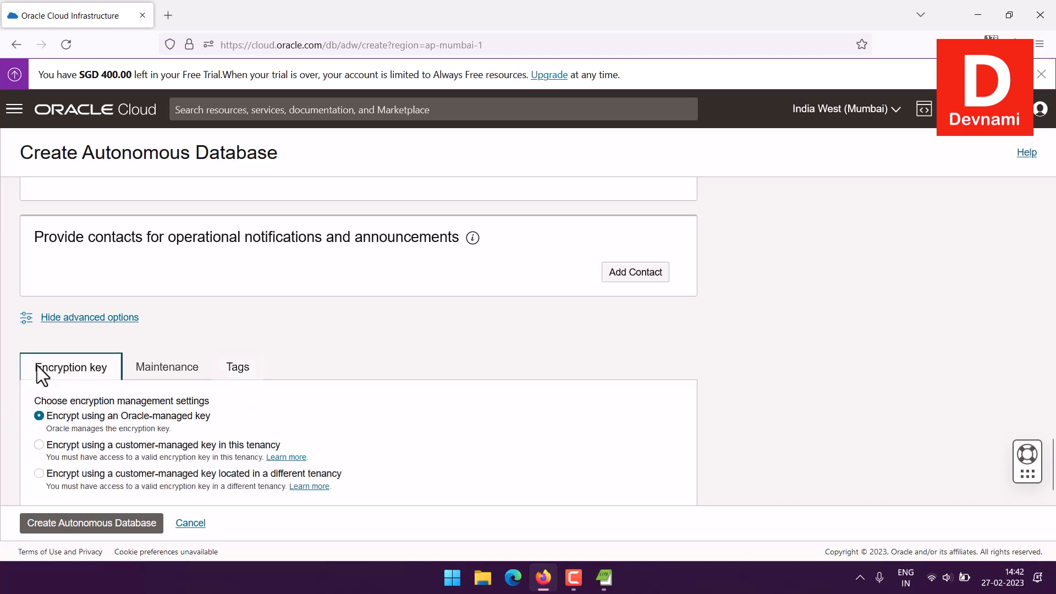
# Hide the advanced options and create the Autonomous Database with the configured settings
pyautogui.click(114, 317)
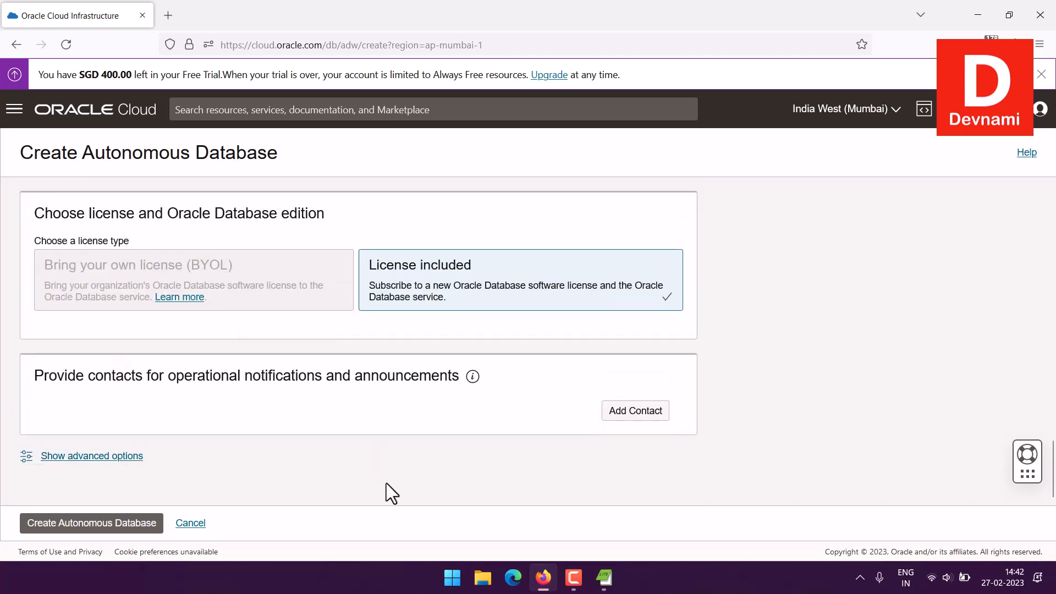
pyautogui.click(61, 525)
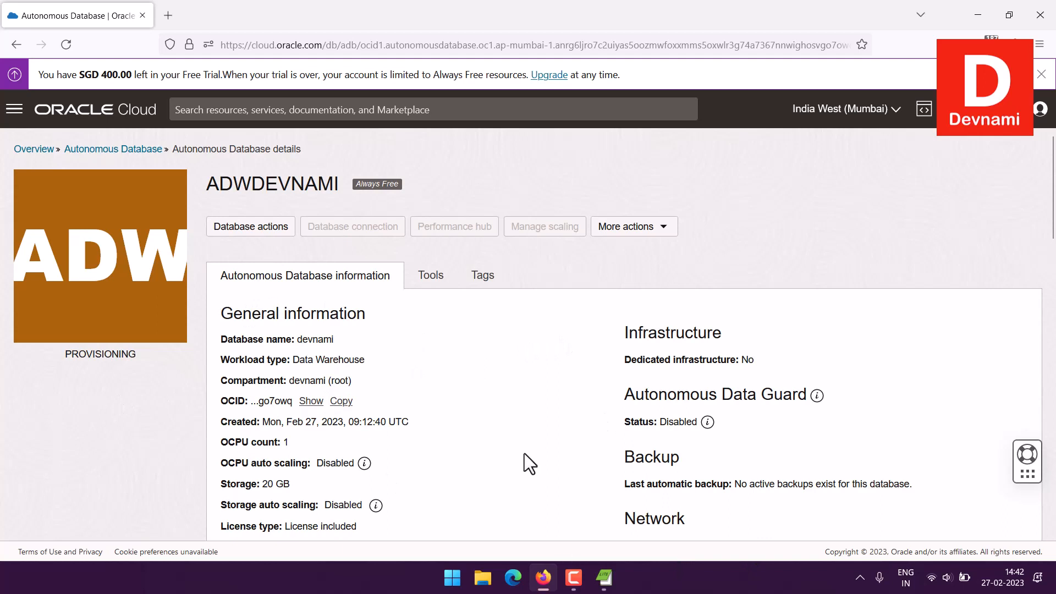
# Examine the new database's workload type, compartment, creation date and OCPU count in its general information
pyautogui.scroll(-3, 531, 448)
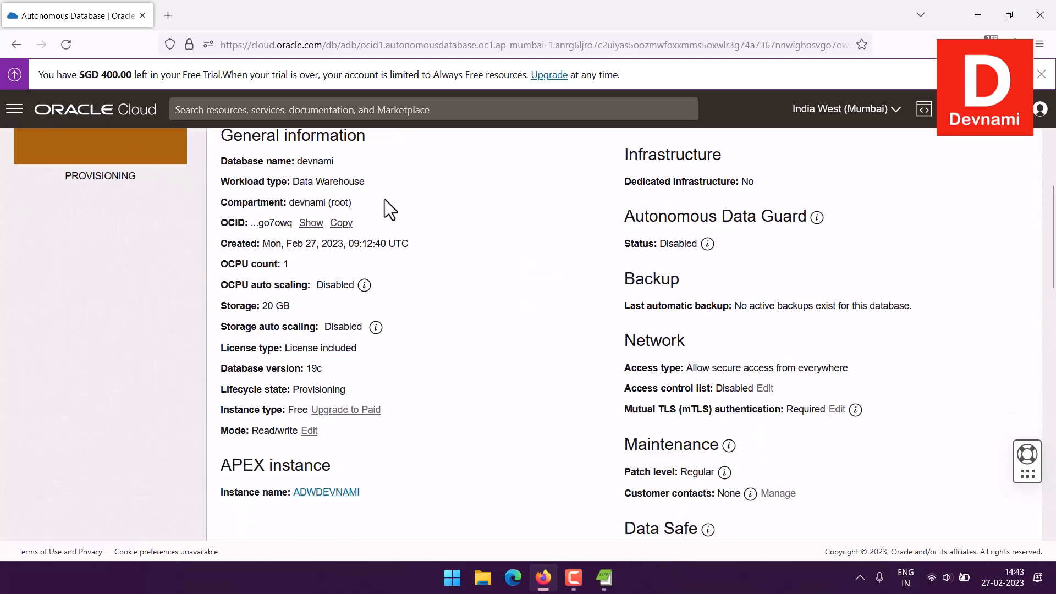
pyautogui.moveTo(263, 160); pyautogui.dragTo(381, 180)
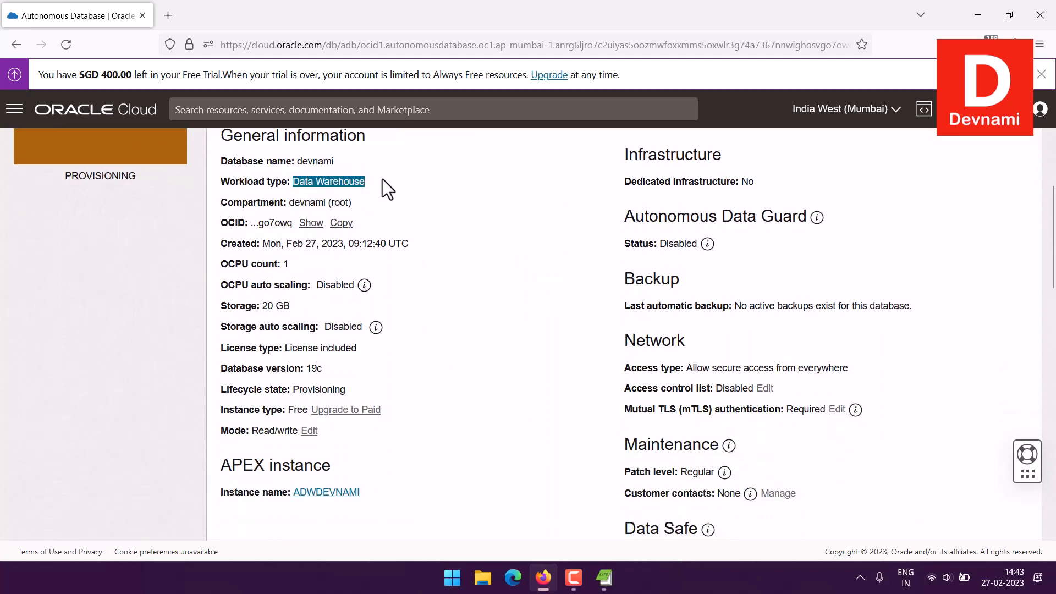
pyautogui.click(310, 204)
pyautogui.moveTo(259, 202); pyautogui.dragTo(378, 202)
pyautogui.click(379, 203)
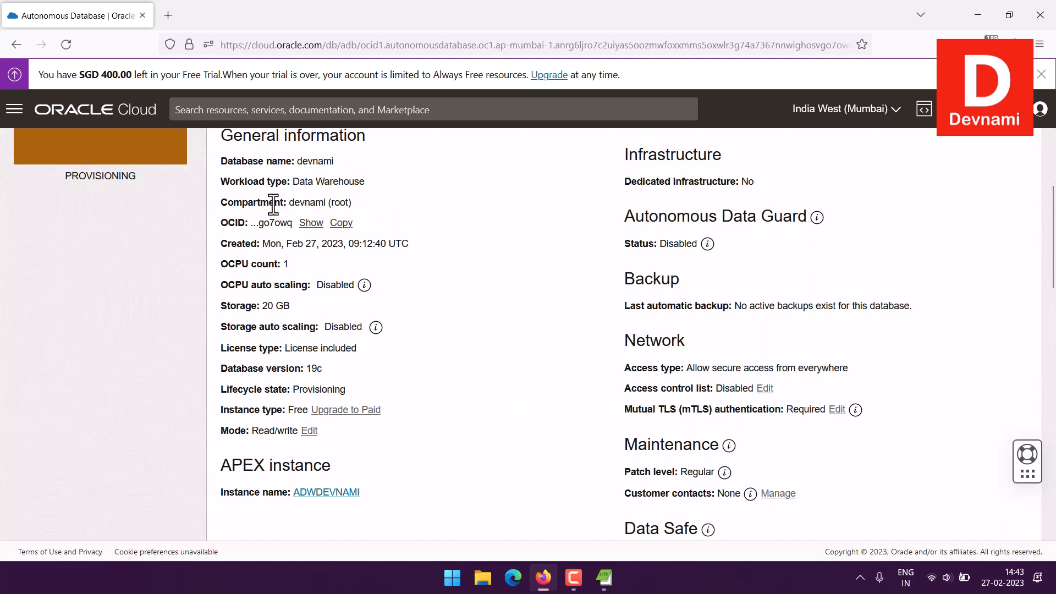
pyautogui.moveTo(274, 204); pyautogui.dragTo(388, 203)
pyautogui.click(388, 203)
pyautogui.moveTo(217, 249); pyautogui.dragTo(312, 268)
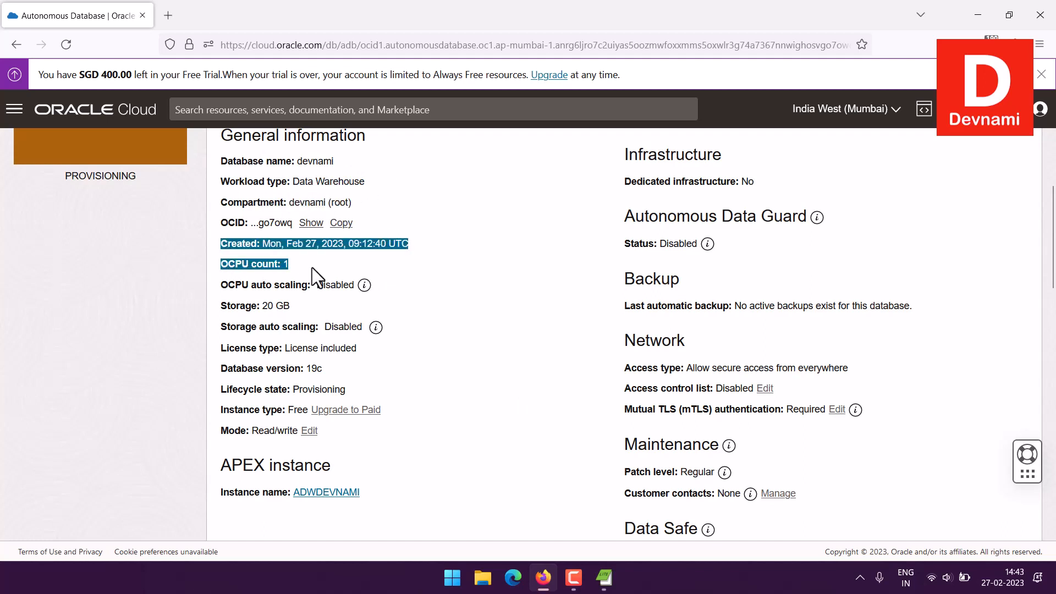
pyautogui.click(312, 267)
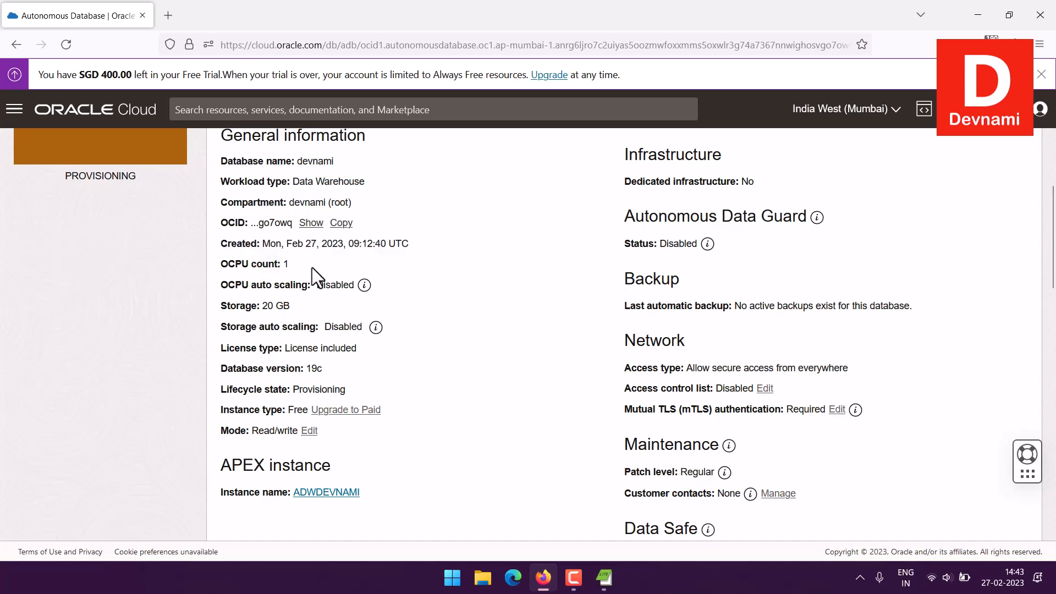
# Check the storage size and database version in the general information
pyautogui.moveTo(241, 306); pyautogui.dragTo(299, 304)
pyautogui.click(297, 305)
pyautogui.doubleClick(270, 306)
pyautogui.click(306, 306)
pyautogui.moveTo(244, 369); pyautogui.dragTo(335, 365)
pyautogui.click(334, 365)
pyautogui.click(358, 384)
# Check the APEX instance section of the database details
pyautogui.scroll(-2, 457, 306)
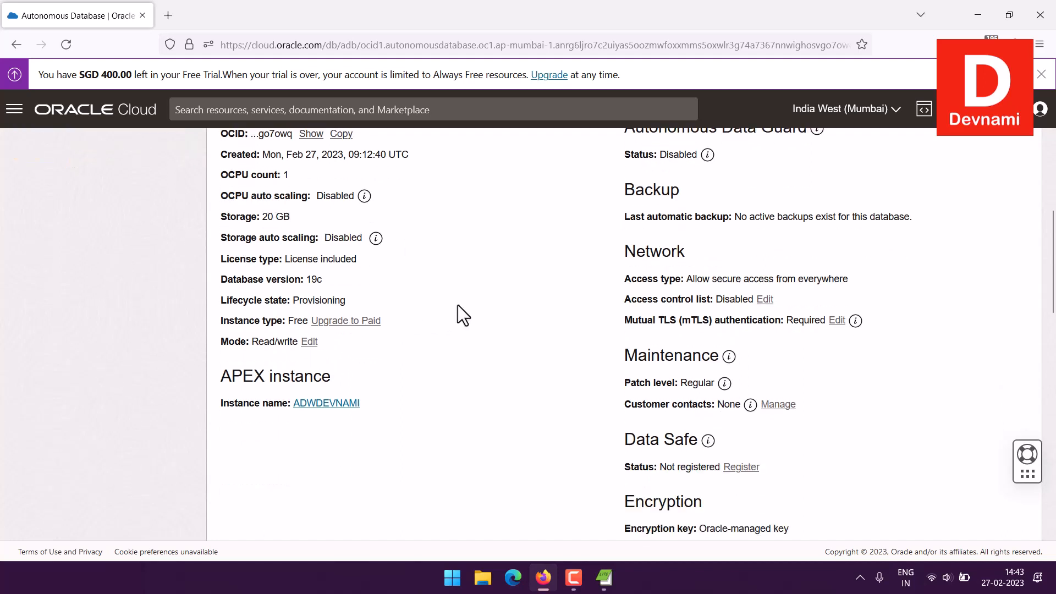
pyautogui.moveTo(341, 373); pyautogui.dragTo(342, 372)
pyautogui.click(342, 372)
pyautogui.moveTo(221, 377); pyautogui.dragTo(338, 384)
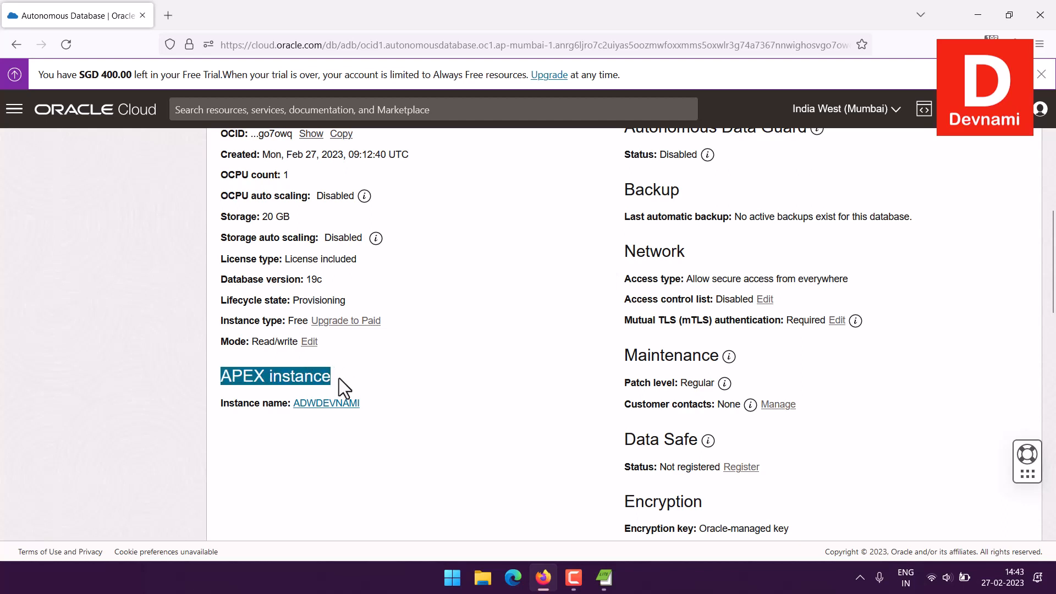
pyautogui.click(339, 378)
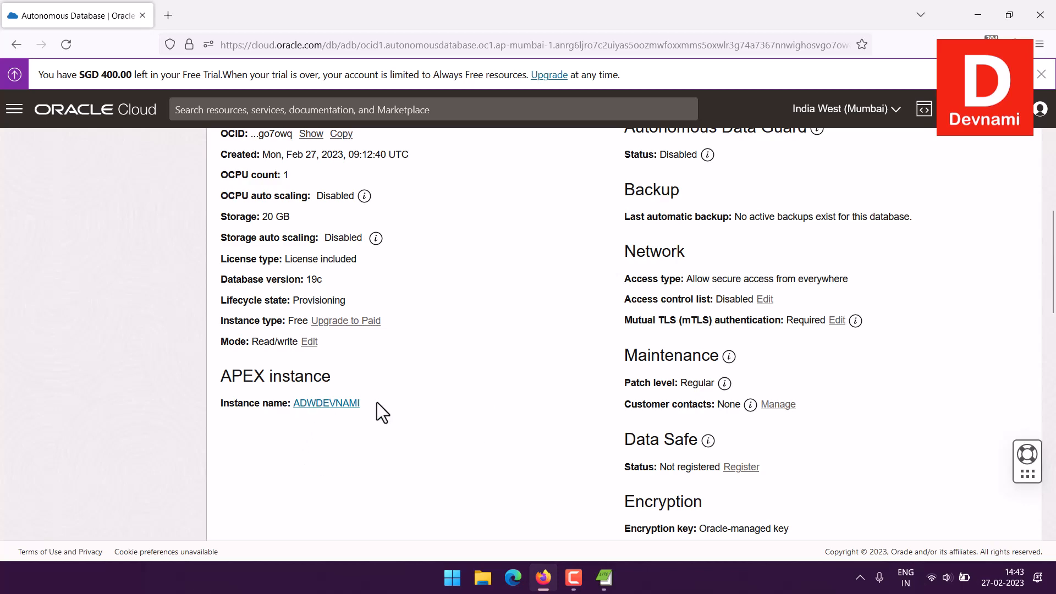
pyautogui.scroll(5, 504, 394)
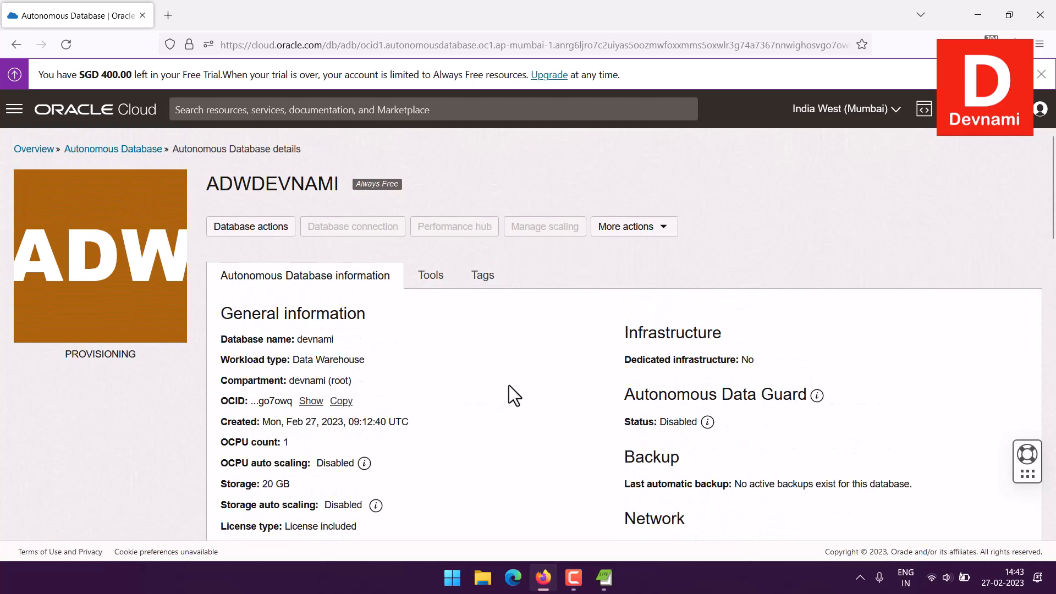
# Examine the backup status and the network access type, access control list and mutual TLS settings
pyautogui.scroll(-3, 510, 385)
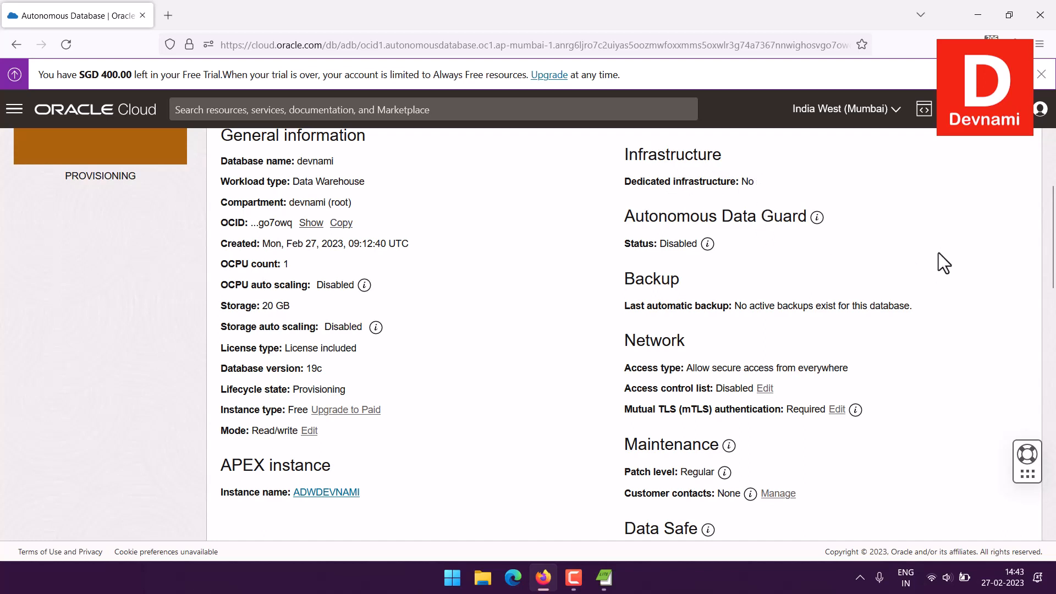
pyautogui.scroll(-2, 940, 262)
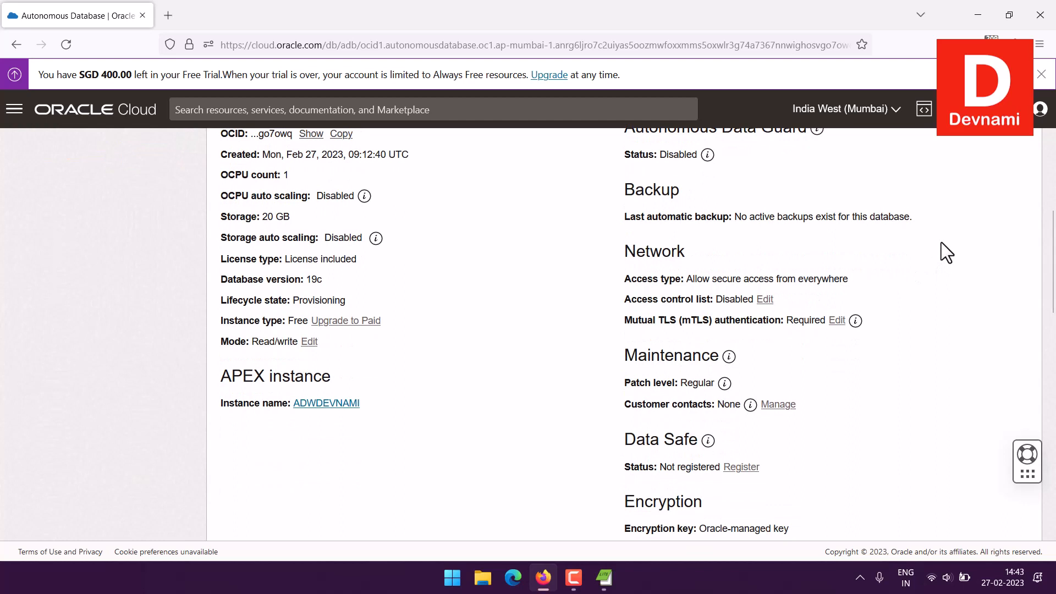
pyautogui.moveTo(712, 217); pyautogui.dragTo(812, 218)
pyautogui.click(770, 223)
pyautogui.moveTo(715, 279); pyautogui.dragTo(848, 278)
pyautogui.click(848, 278)
pyautogui.moveTo(633, 299); pyautogui.dragTo(744, 302)
pyautogui.click(744, 302)
pyautogui.moveTo(648, 320); pyautogui.dragTo(767, 321)
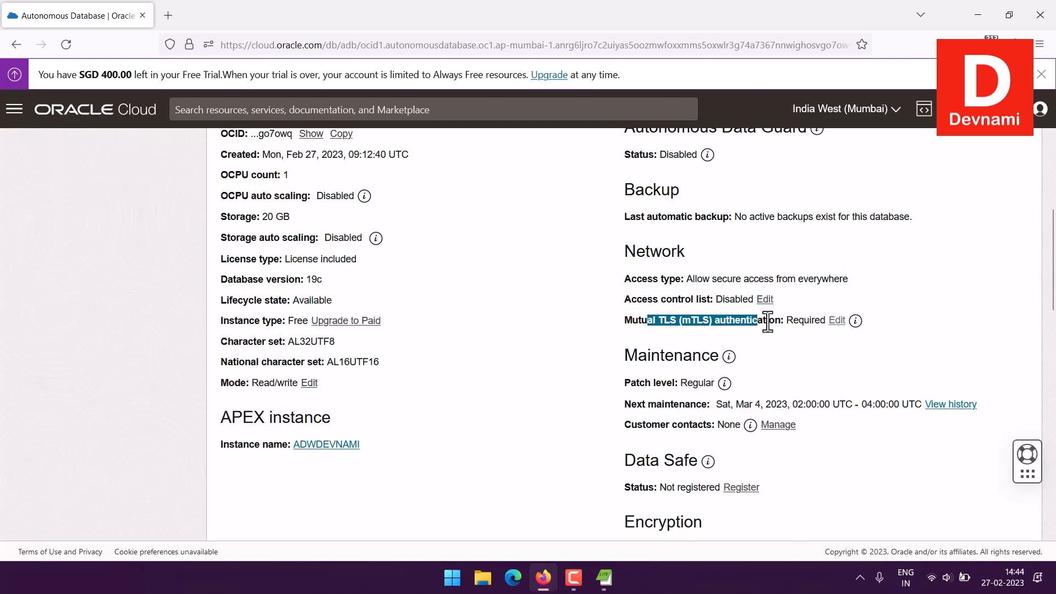
pyautogui.click(767, 322)
# Check the next maintenance date and the Data Safe description and registration status of the database
pyautogui.scroll(-3, 630, 322)
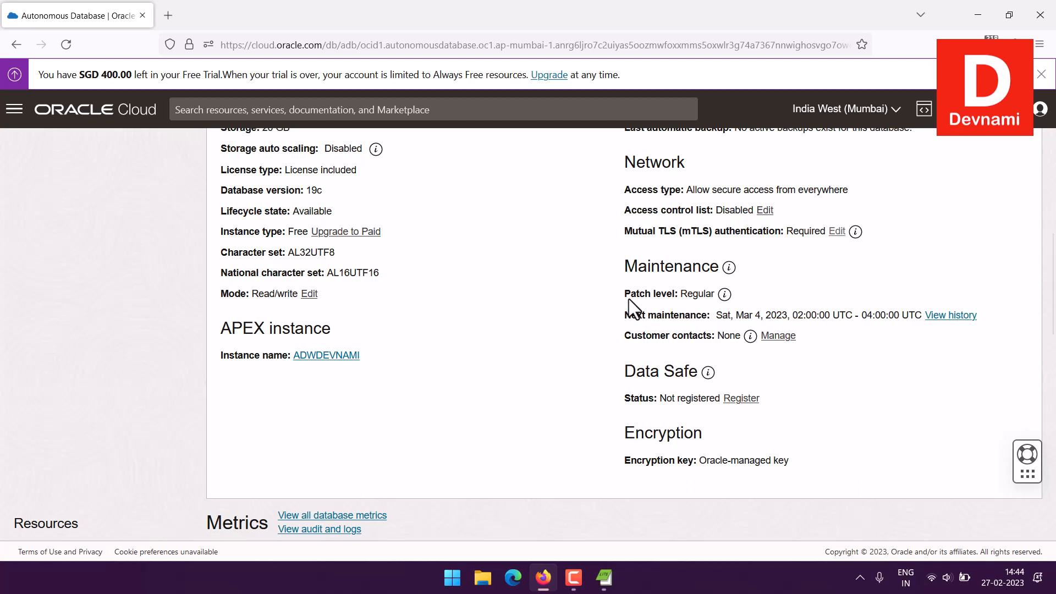
pyautogui.moveTo(714, 315); pyautogui.dragTo(828, 317)
pyautogui.click(803, 315)
pyautogui.click(827, 316)
pyautogui.moveTo(708, 374)
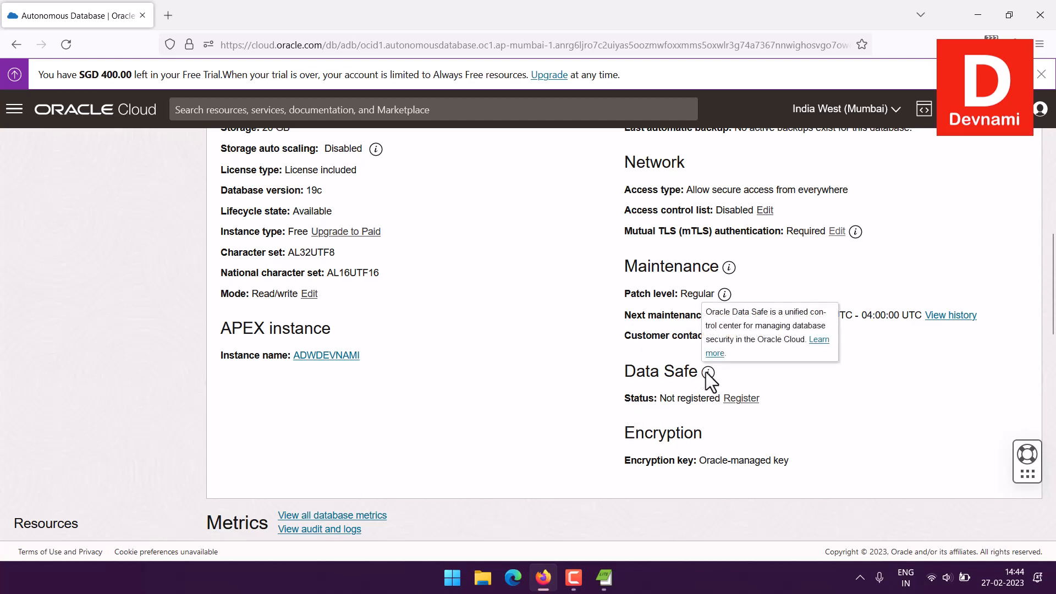
pyautogui.moveTo(633, 398); pyautogui.dragTo(652, 435)
pyautogui.doubleClick(707, 398)
pyautogui.click(652, 435)
# Look through the additional management actions offered for the ADWDEVNAMI database without running any
pyautogui.scroll(6, 536, 377)
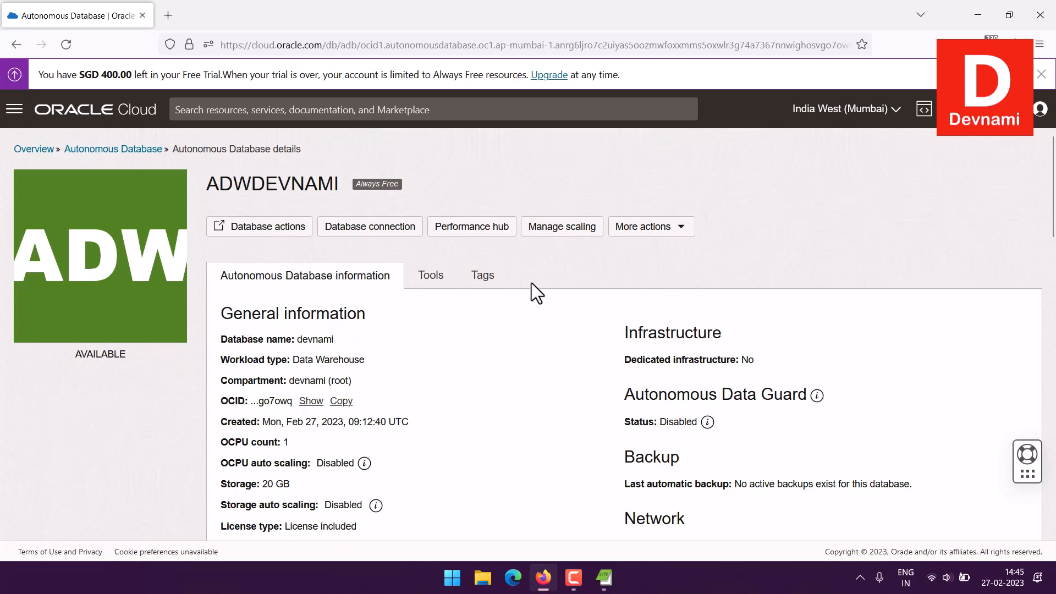
pyautogui.click(667, 236)
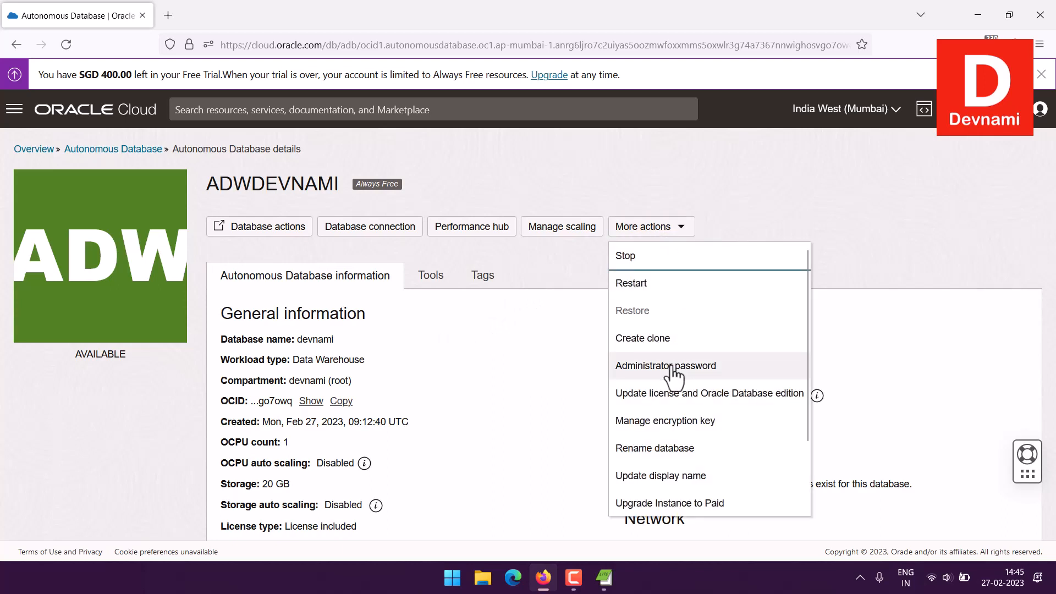
pyautogui.scroll(-3, 804, 396)
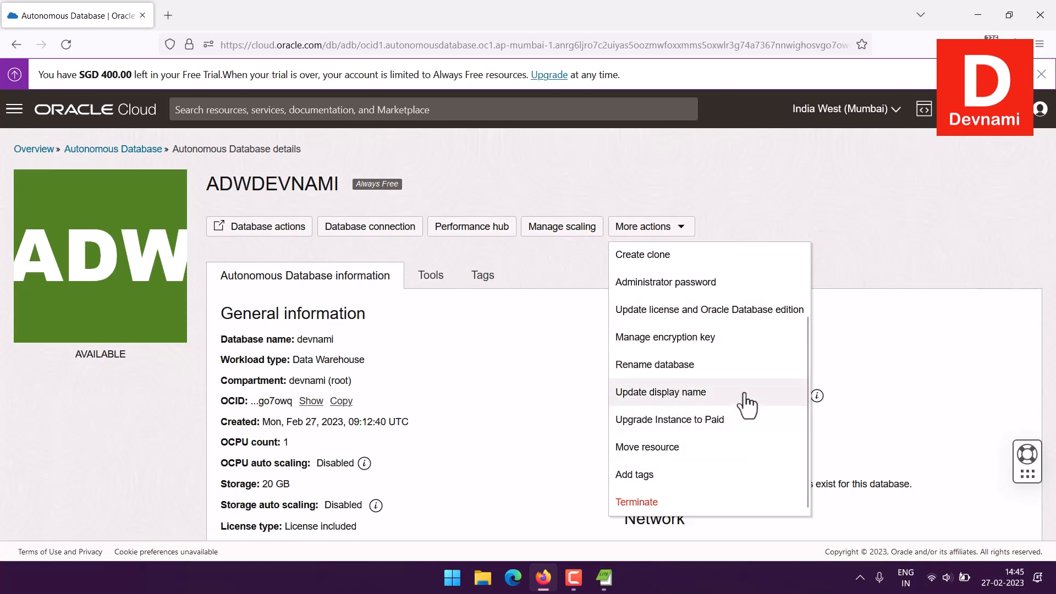
pyautogui.scroll(3, 746, 403)
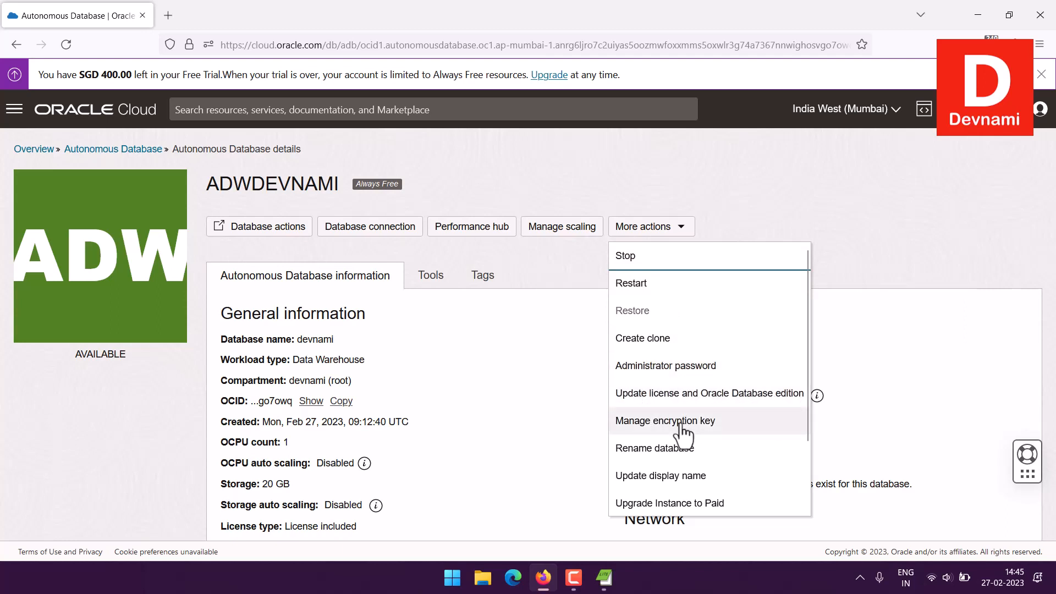
pyautogui.click(510, 262)
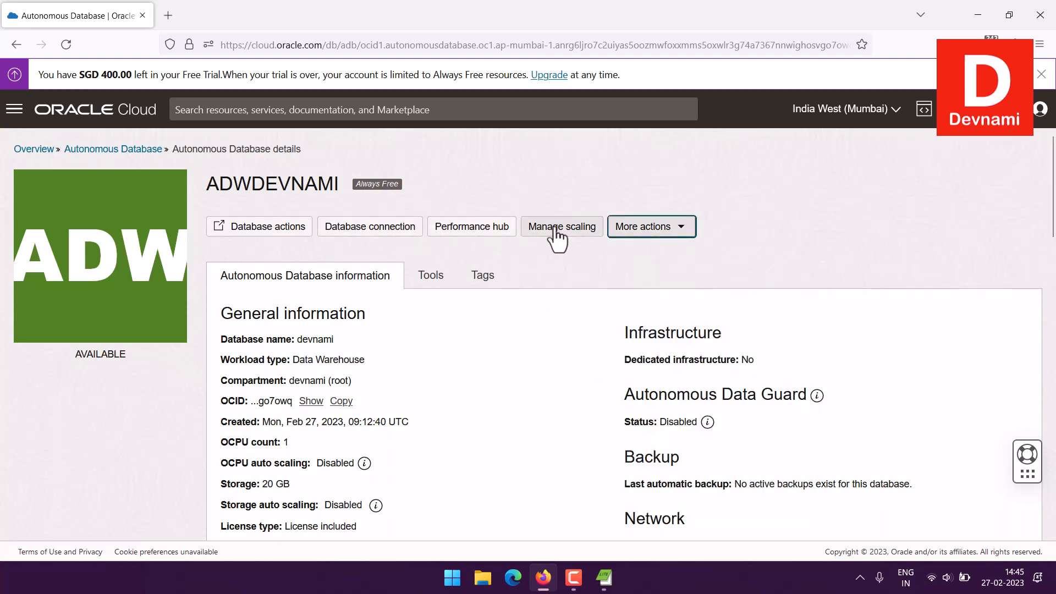
# Open Database Actions for ADWDEVNAMI, letting the site open its blocked pop-up window
pyautogui.click(271, 231)
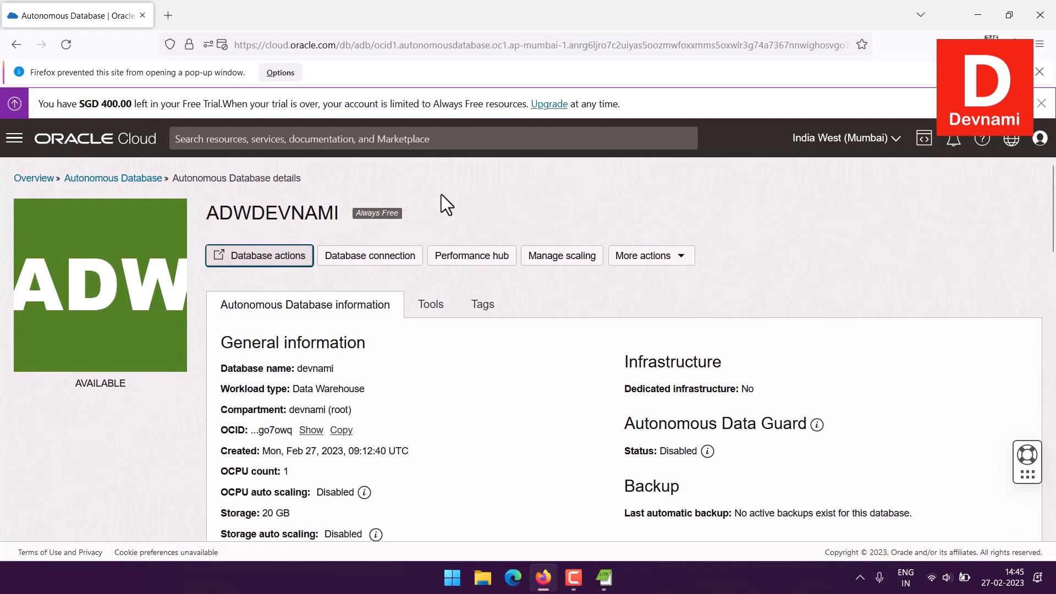
pyautogui.click(284, 76)
pyautogui.click(291, 95)
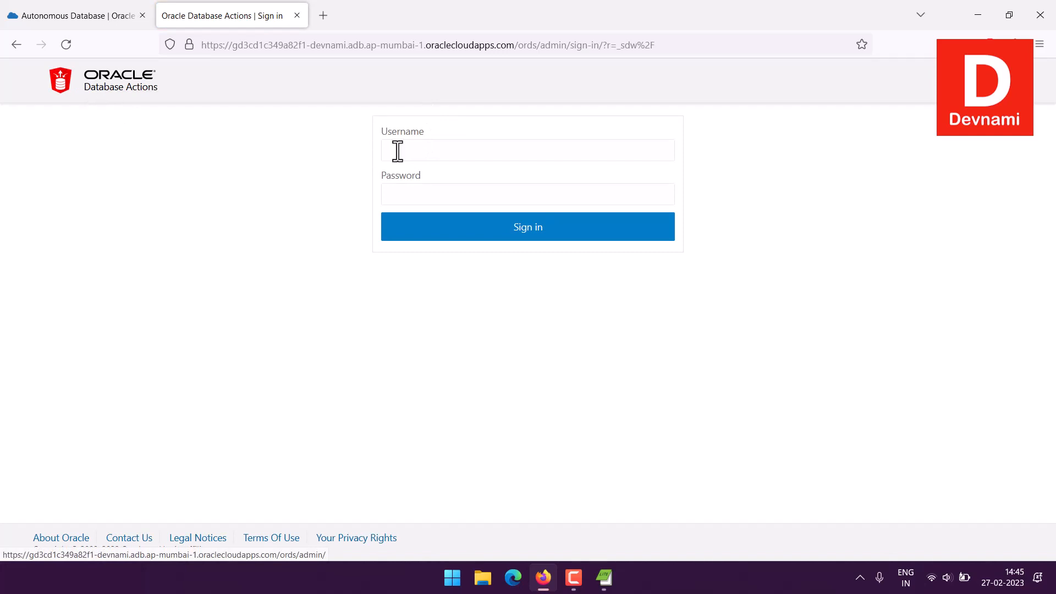
# Look at the username and password fields of the Database Actions sign-in page and close that page
pyautogui.click(415, 156)
pyautogui.click(434, 193)
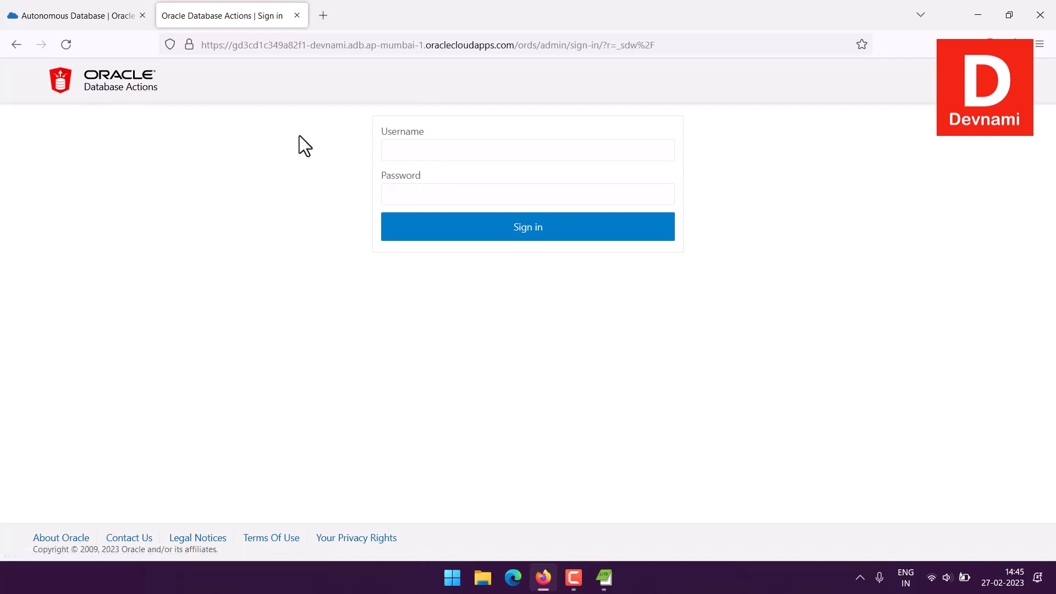
pyautogui.click(297, 15)
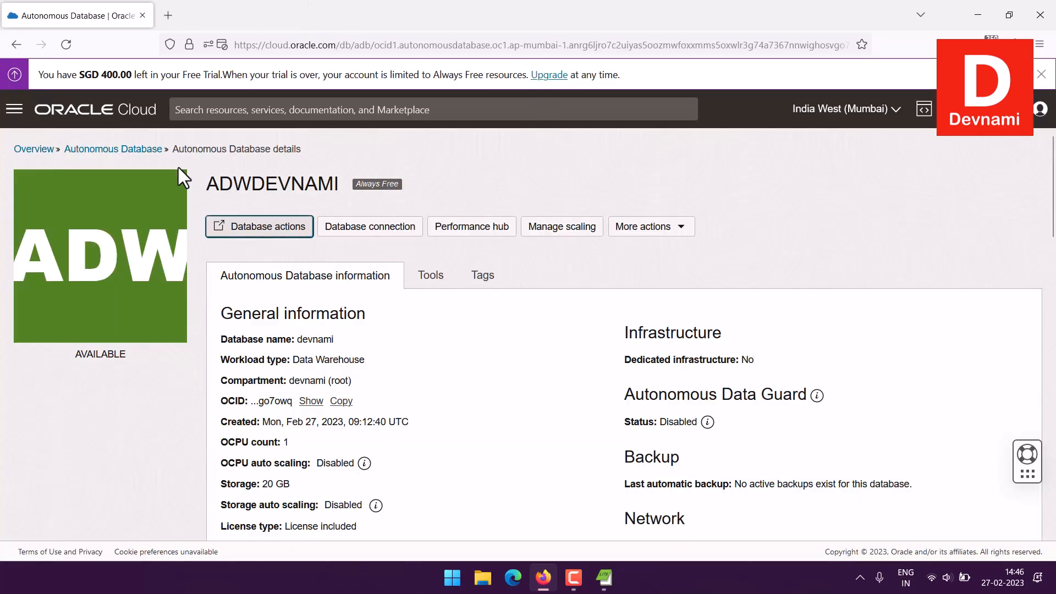
# Return to the Autonomous Databases list and check the storage and creation date of ADWDEVNAMI
pyautogui.click(123, 153)
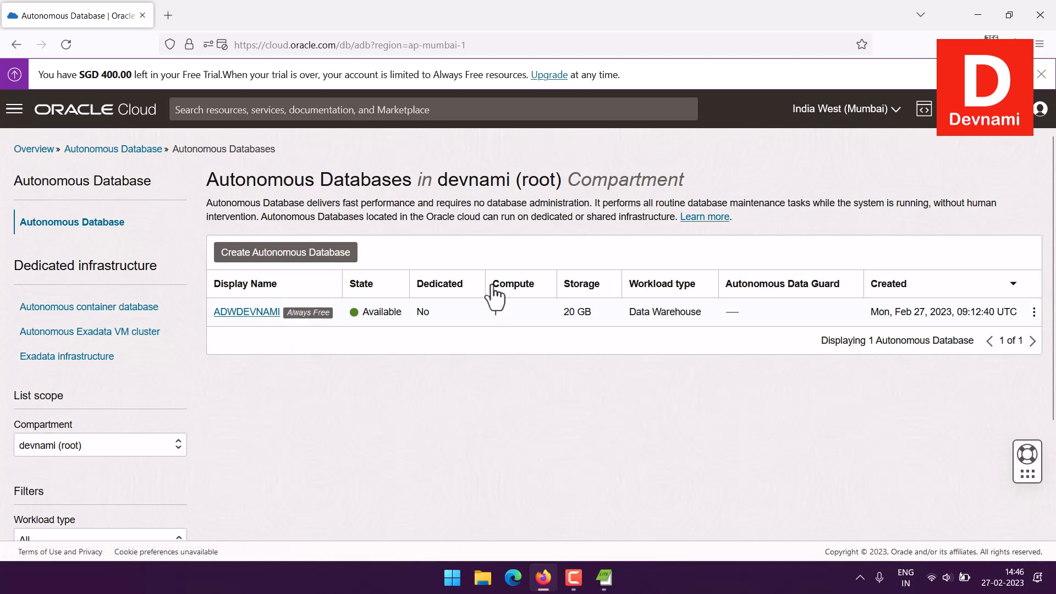
pyautogui.moveTo(561, 311); pyautogui.dragTo(603, 309)
pyautogui.click(606, 309)
pyautogui.moveTo(874, 314); pyautogui.dragTo(992, 312)
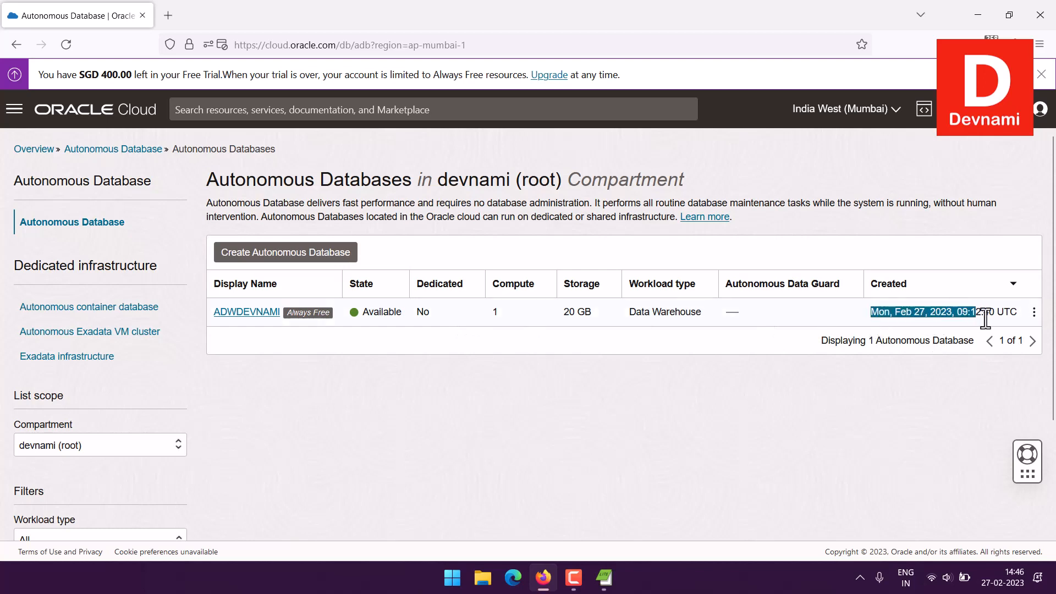
# Look through the row actions offered for ADWDEVNAMI in the Autonomous Databases list without running any
pyautogui.click(987, 312)
pyautogui.click(1034, 316)
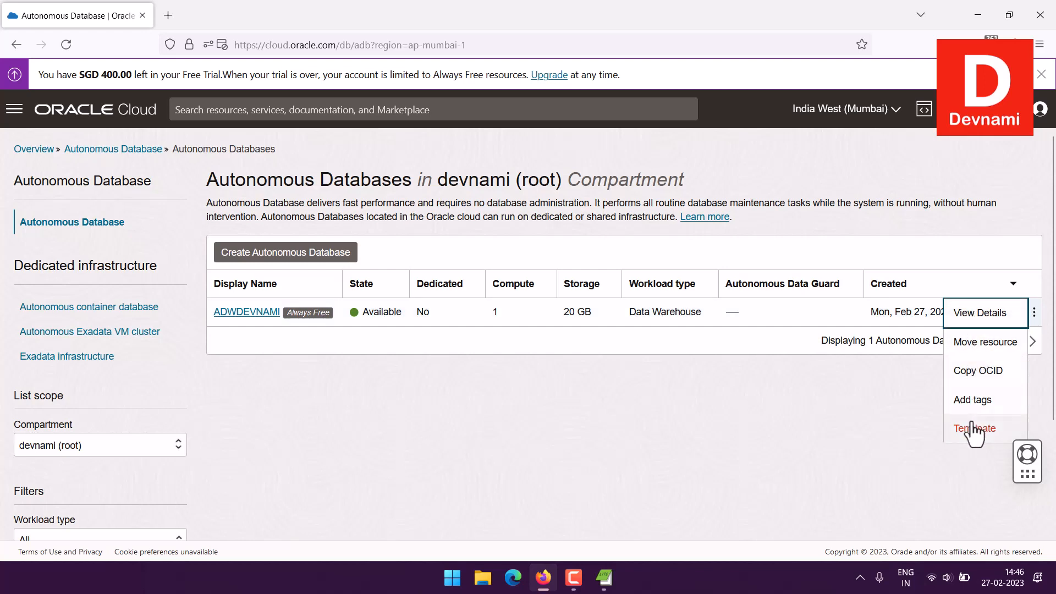
pyautogui.click(714, 383)
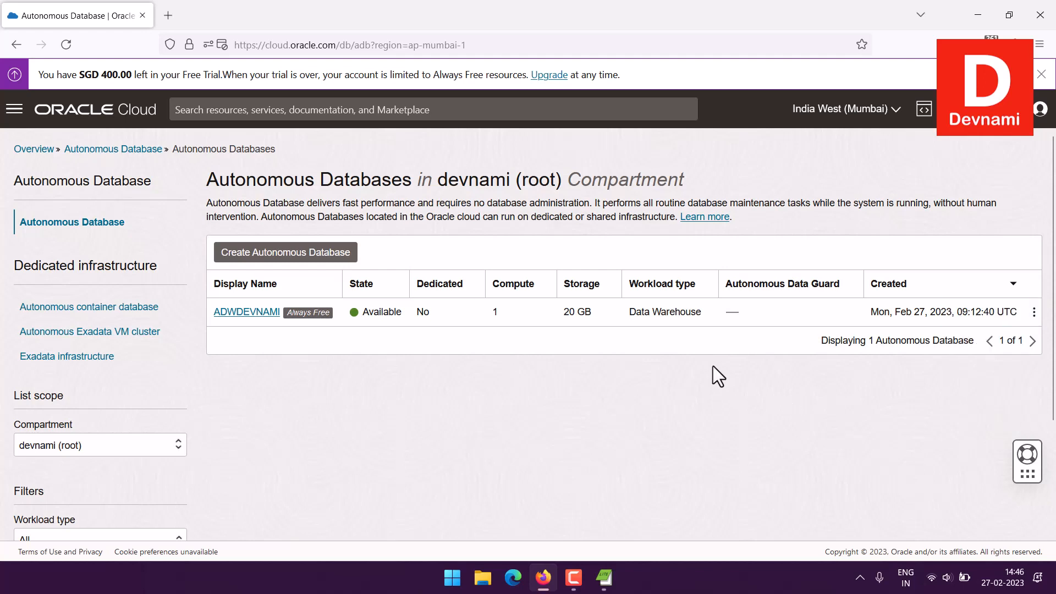
# Examine the compartment scope and the workload type and state filter options of the database list without changing them
pyautogui.scroll(-3, 714, 365)
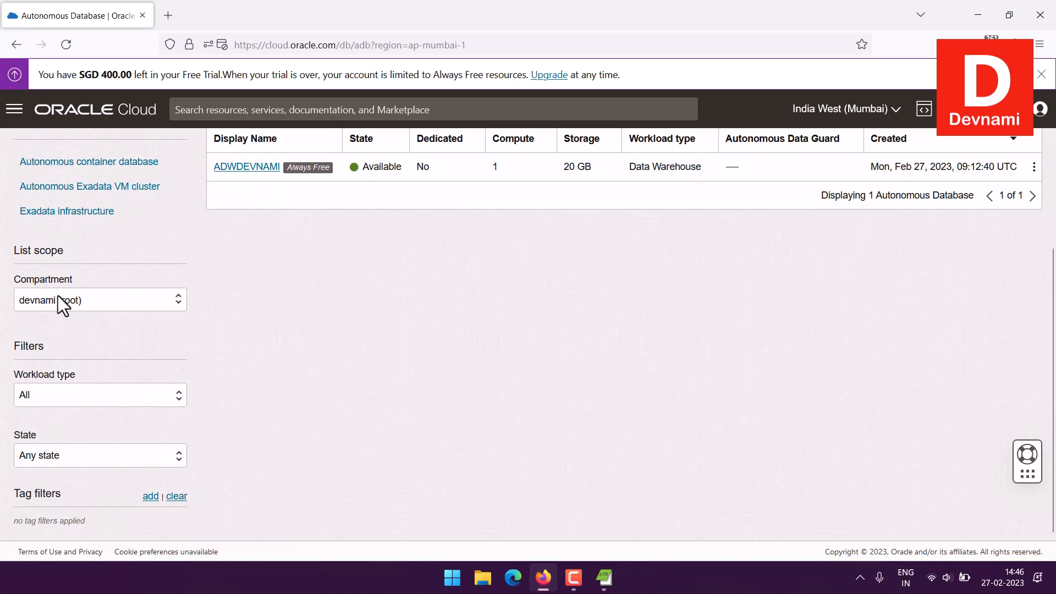
pyautogui.click(84, 298)
pyautogui.click(257, 328)
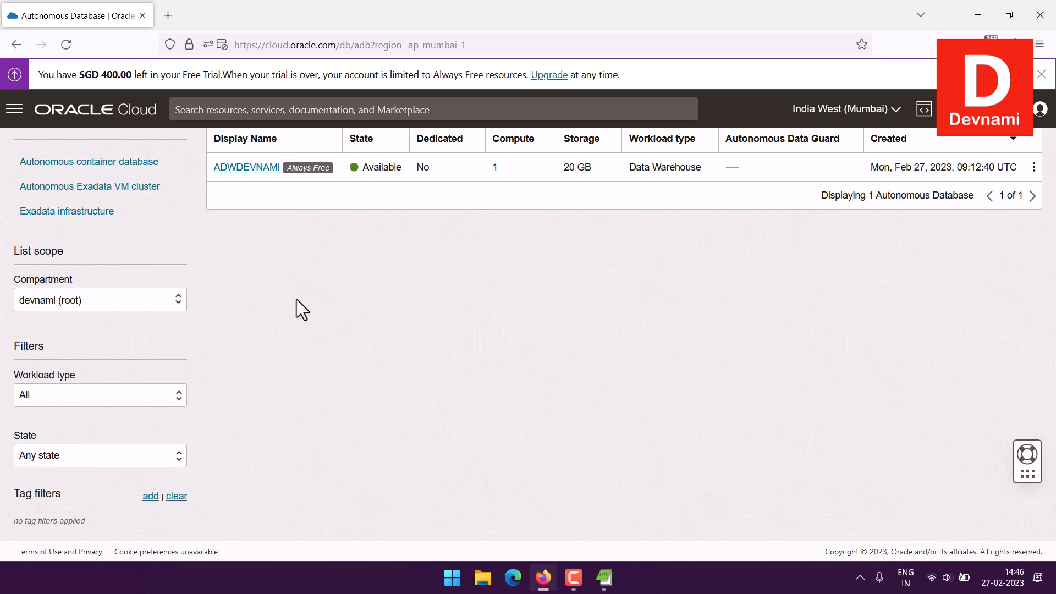
pyautogui.click(140, 395)
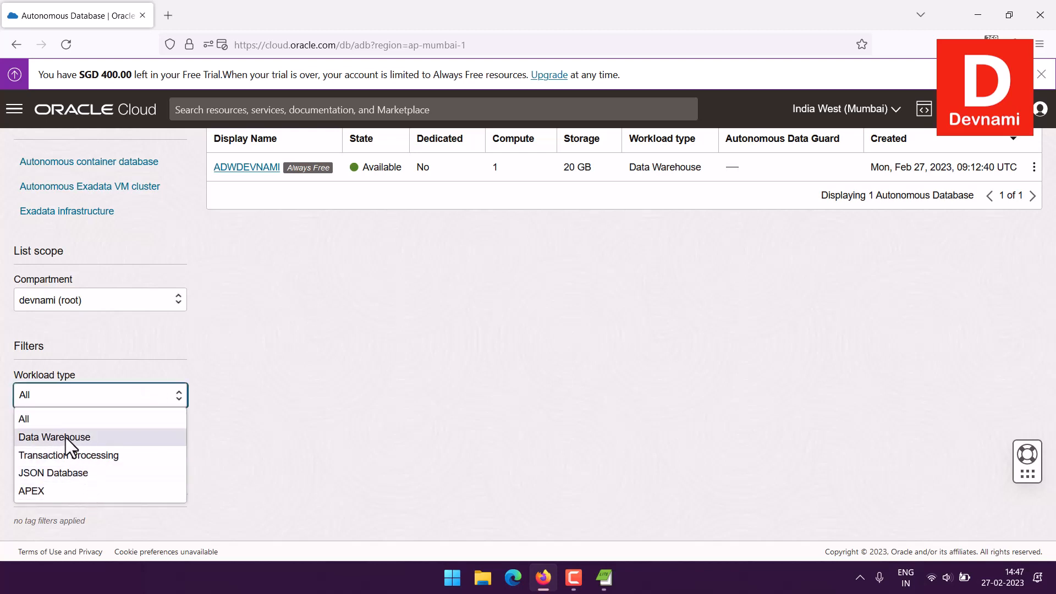
pyautogui.click(299, 366)
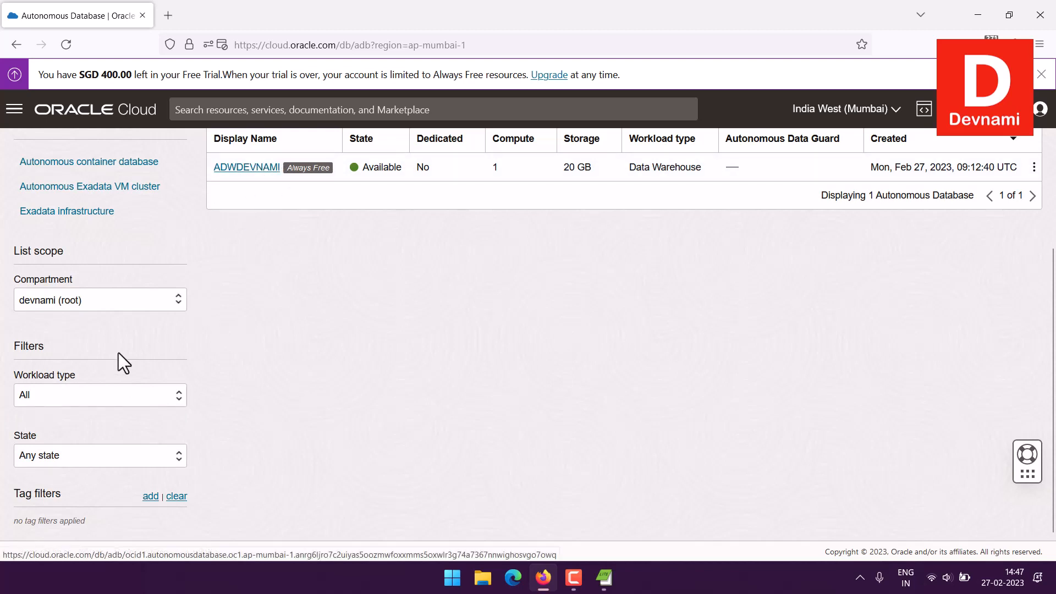
pyautogui.click(109, 394)
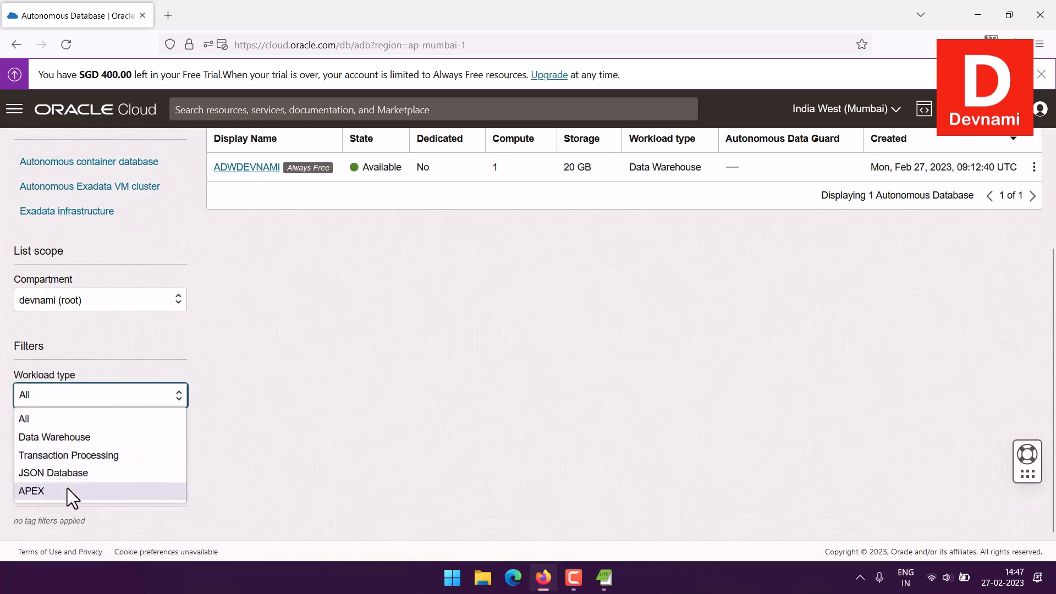
pyautogui.click(252, 351)
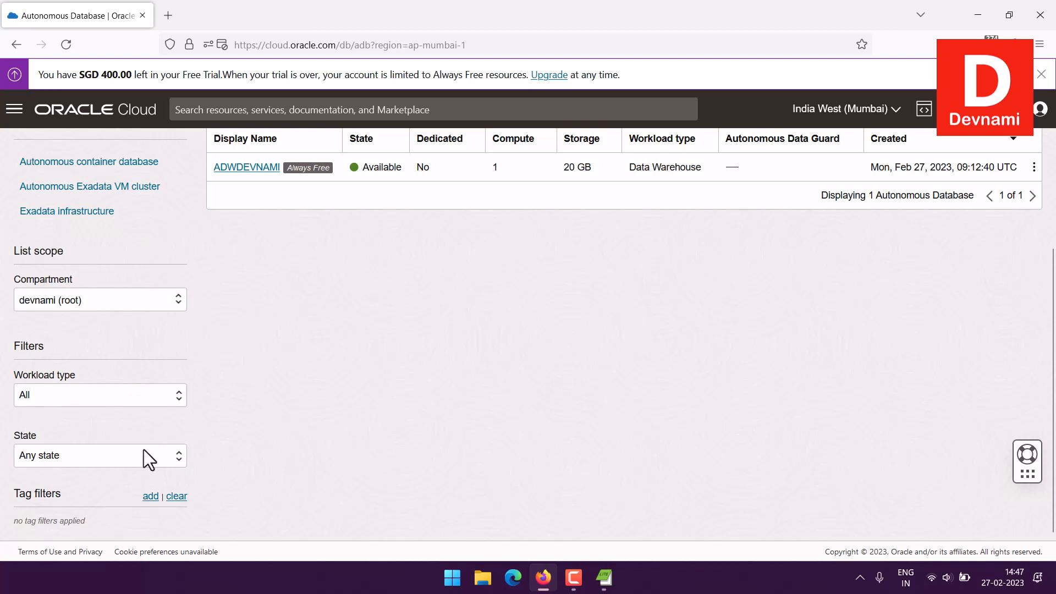
pyautogui.click(110, 466)
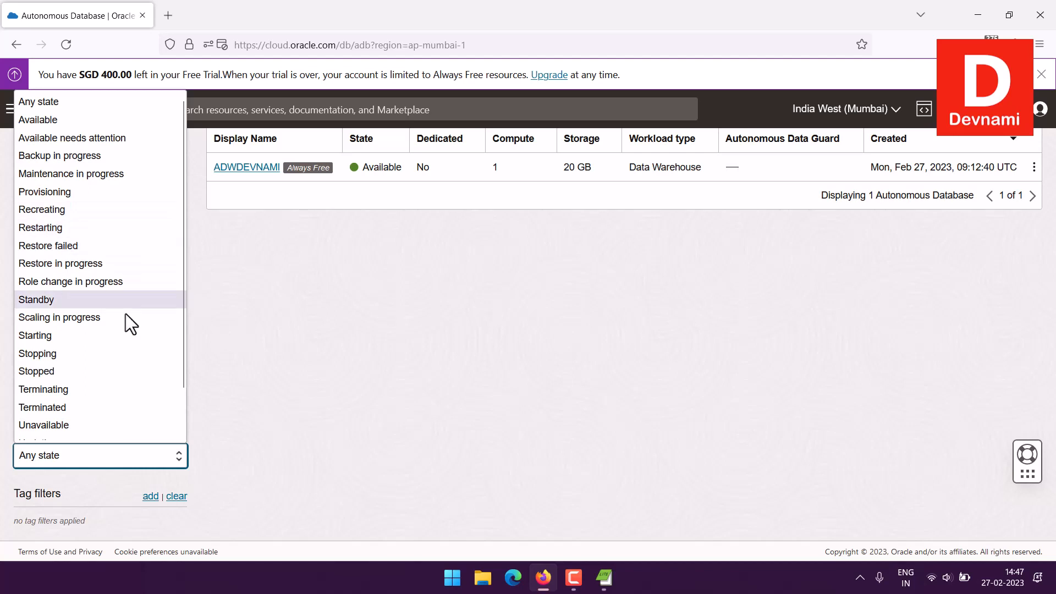
pyautogui.click(297, 227)
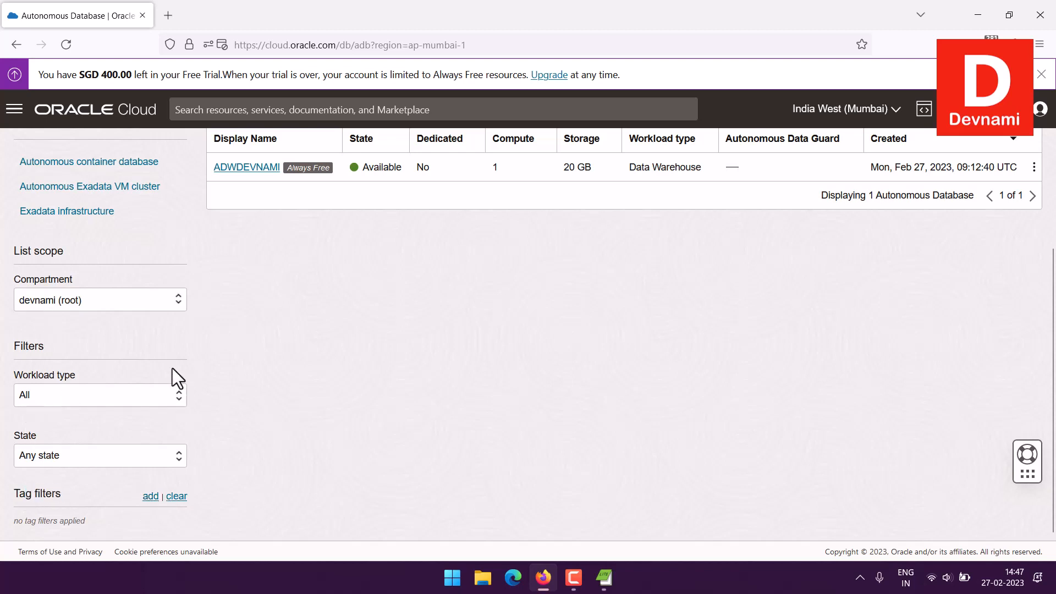
# Open the ADWDEVNAMI details page and examine its general information and the mutual TLS authentication setting under Network
pyautogui.scroll(3, 173, 368)
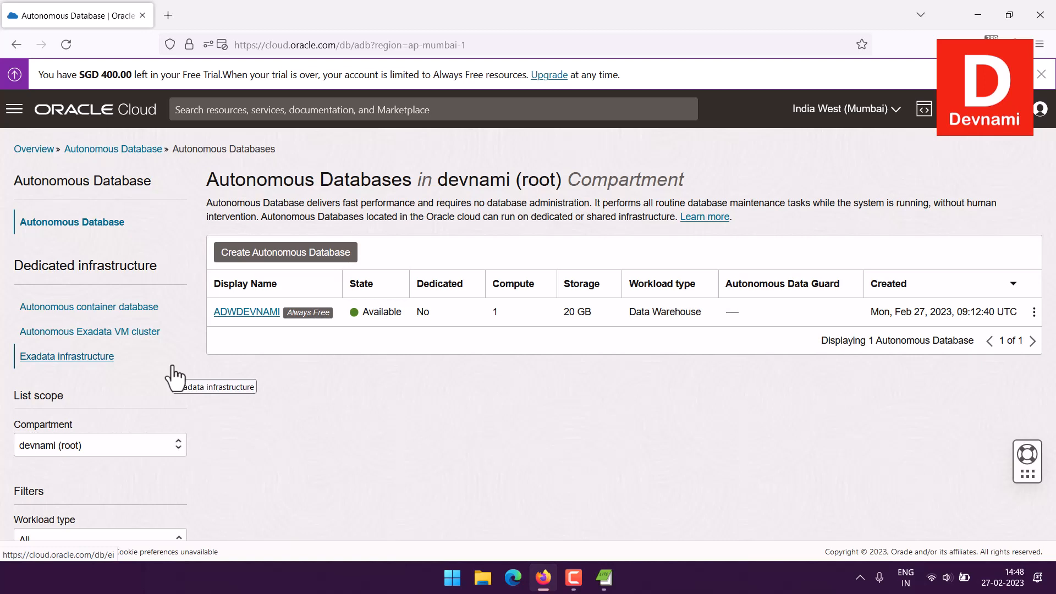
pyautogui.click(251, 312)
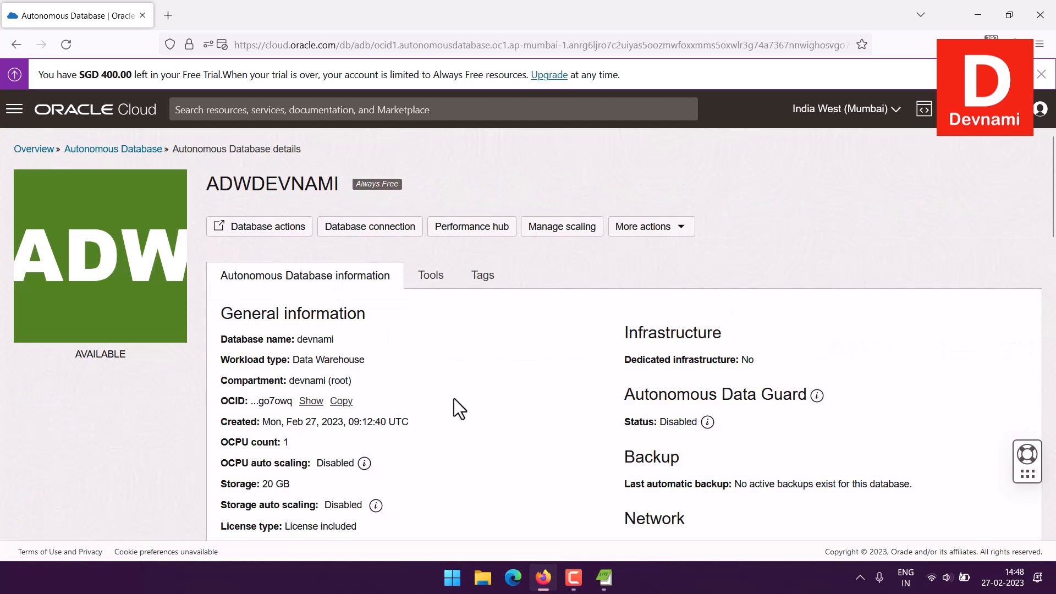
pyautogui.scroll(-3, 465, 390)
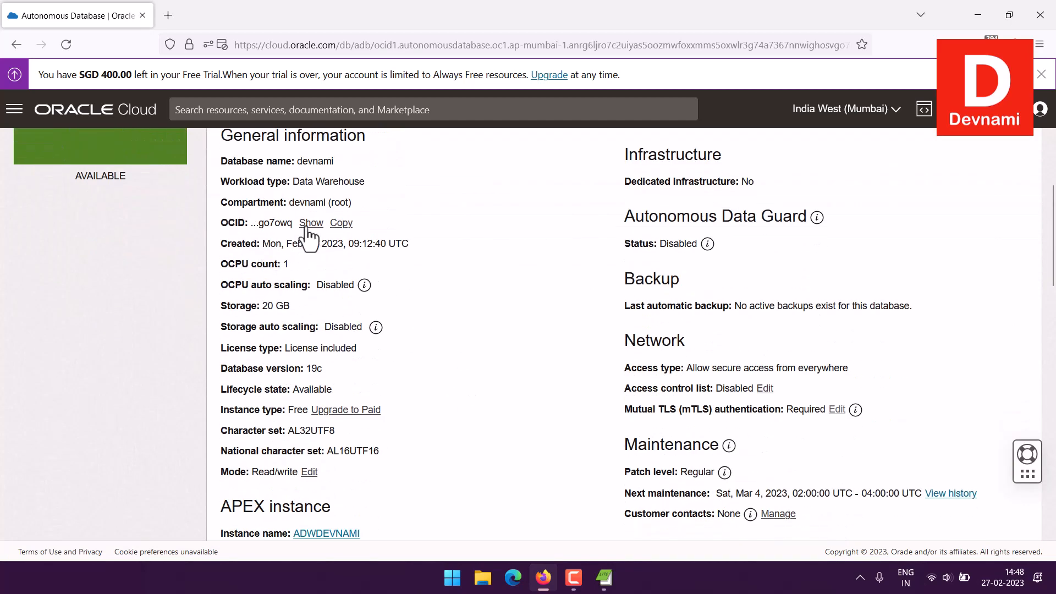
pyautogui.scroll(-3, 475, 249)
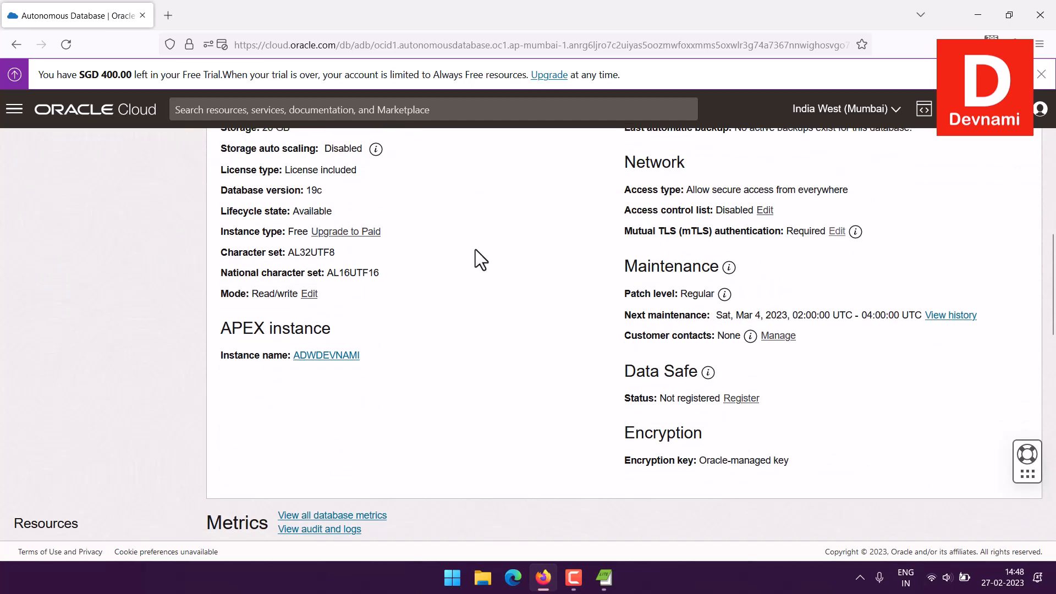
pyautogui.moveTo(639, 234); pyautogui.dragTo(752, 231)
pyautogui.doubleClick(752, 230)
pyautogui.doubleClick(740, 231)
pyautogui.click(667, 231)
pyautogui.moveTo(648, 231); pyautogui.dragTo(753, 231)
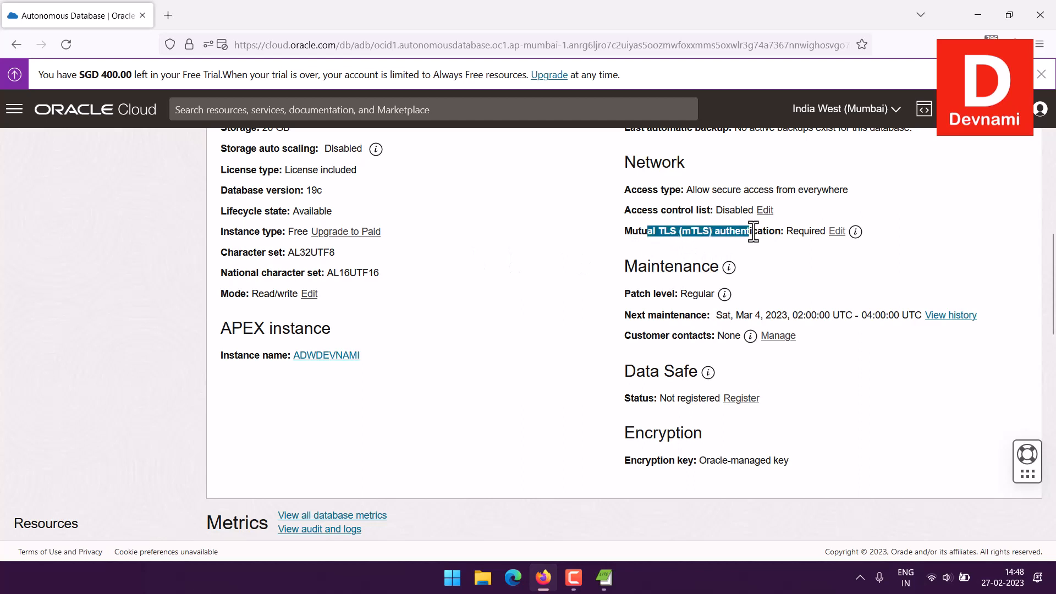
pyautogui.click(752, 235)
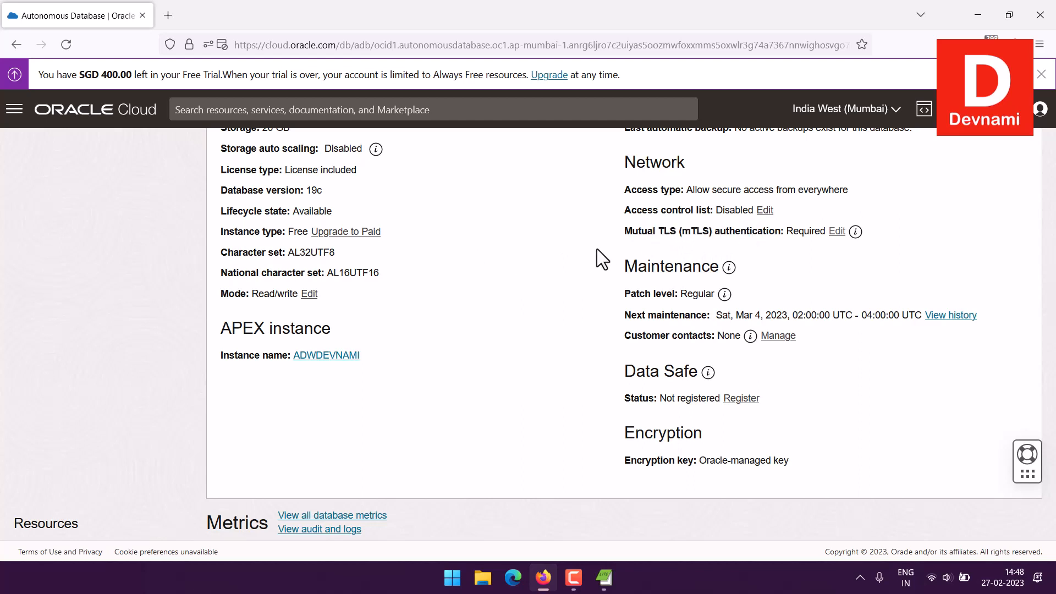
# Look over the Metrics charts and the Resources list of ADWDEVNAMI, and return to the start of the details page
pyautogui.scroll(-10, 596, 248)
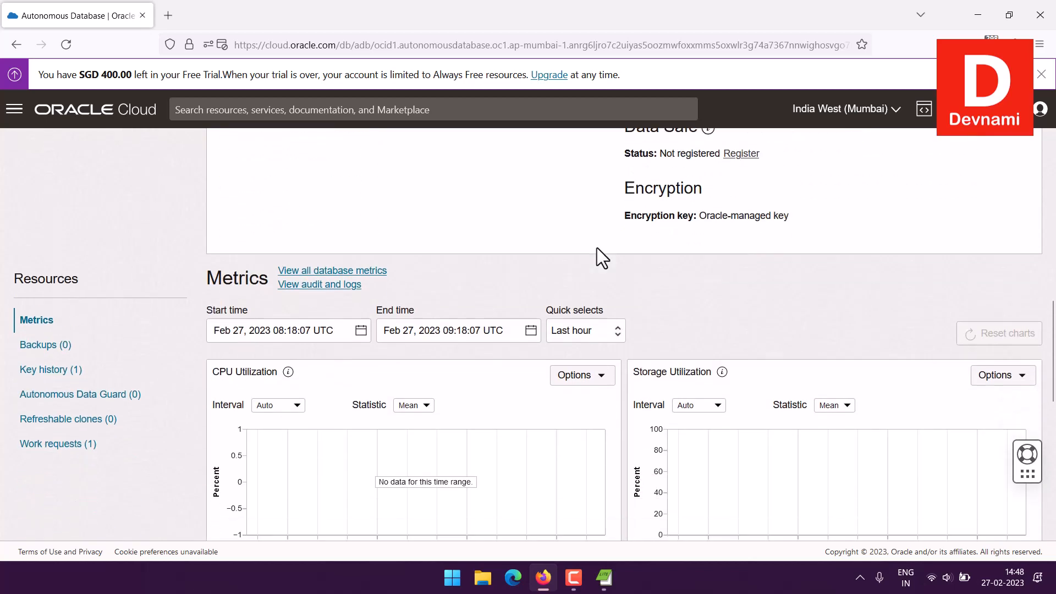
pyautogui.scroll(-2, 596, 248)
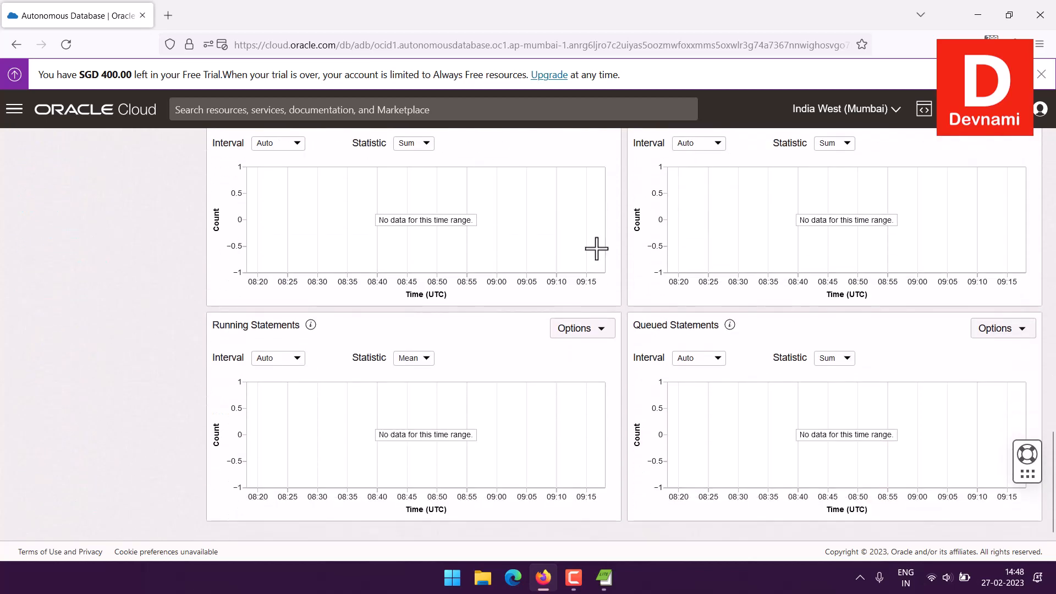
pyautogui.scroll(7, 597, 249)
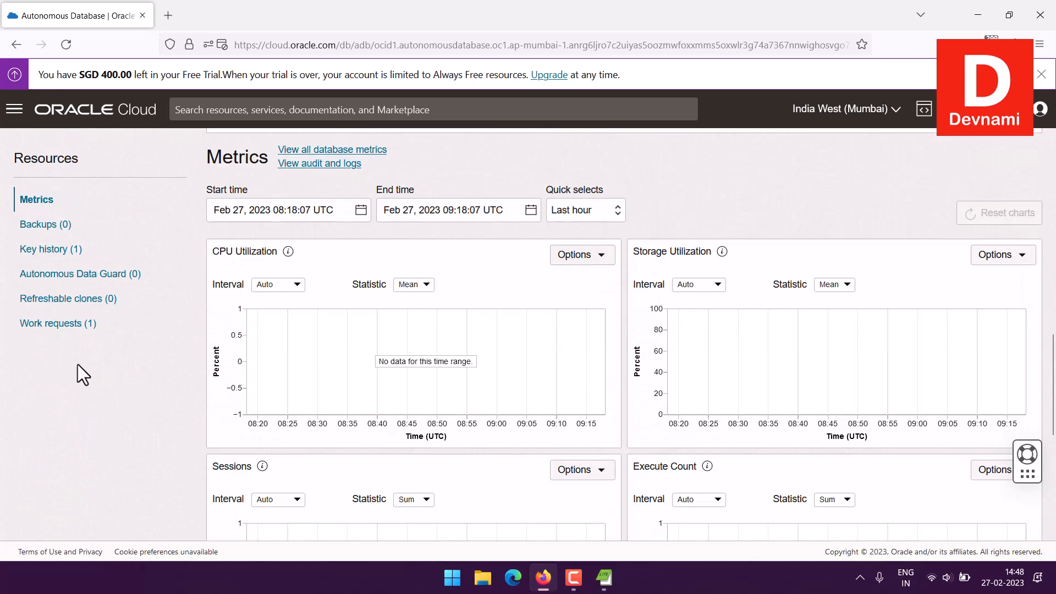
pyautogui.scroll(12, 79, 364)
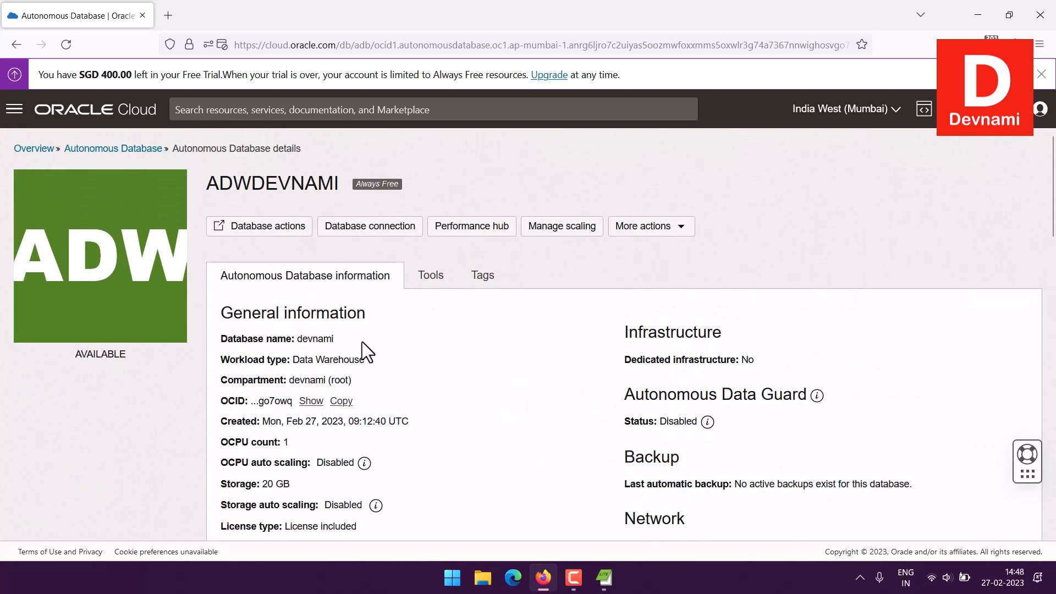
# Open the database connection details of ADWDEVNAMI, review the wallet download options and connection strings, and close them
pyautogui.click(377, 228)
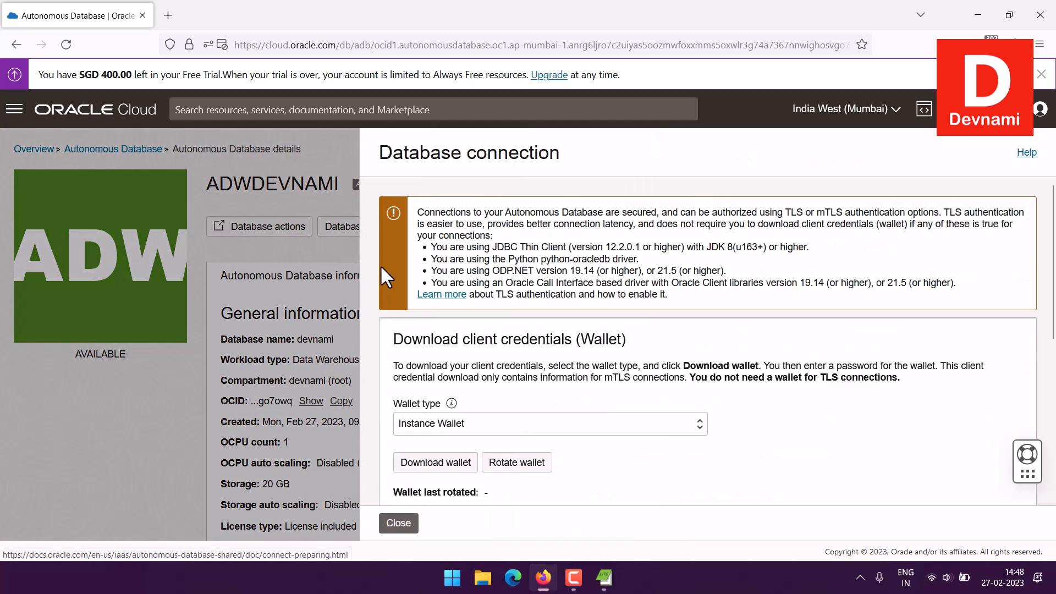
pyautogui.scroll(-3, 662, 315)
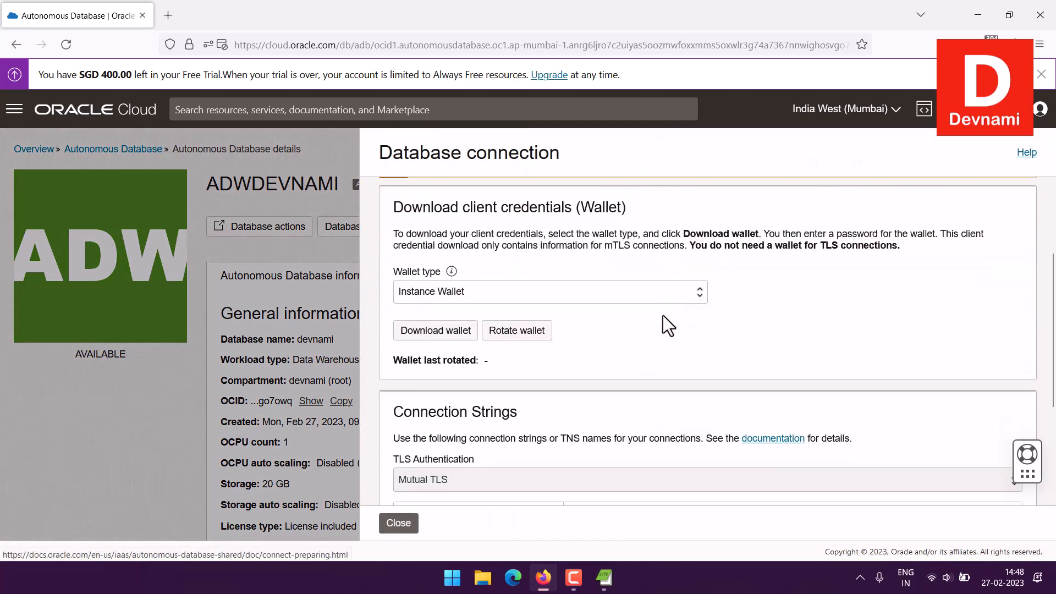
pyautogui.scroll(-2, 663, 315)
pyautogui.scroll(-2, 662, 315)
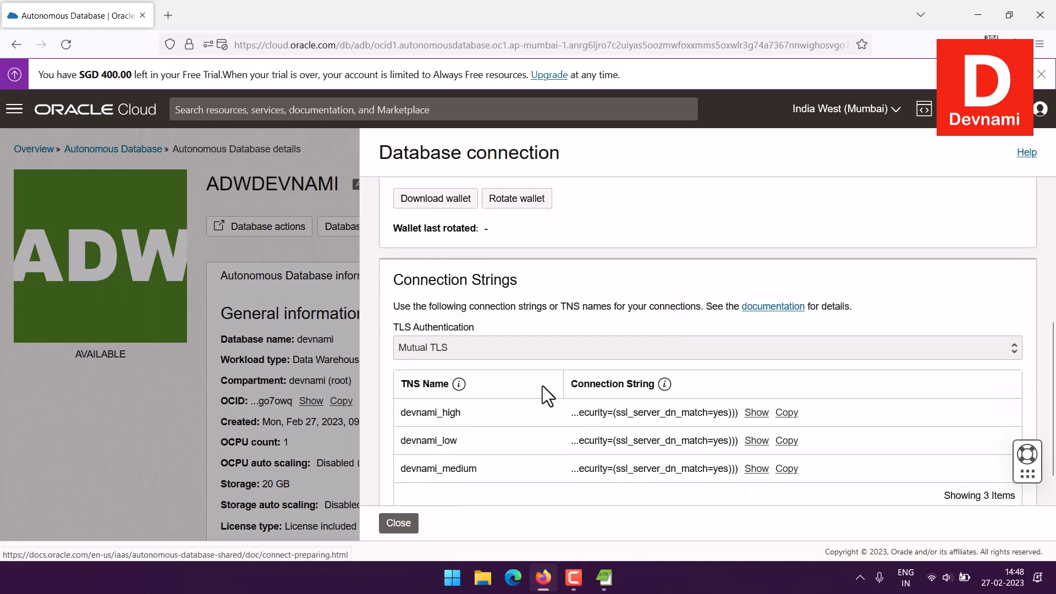
pyautogui.scroll(-1, 791, 283)
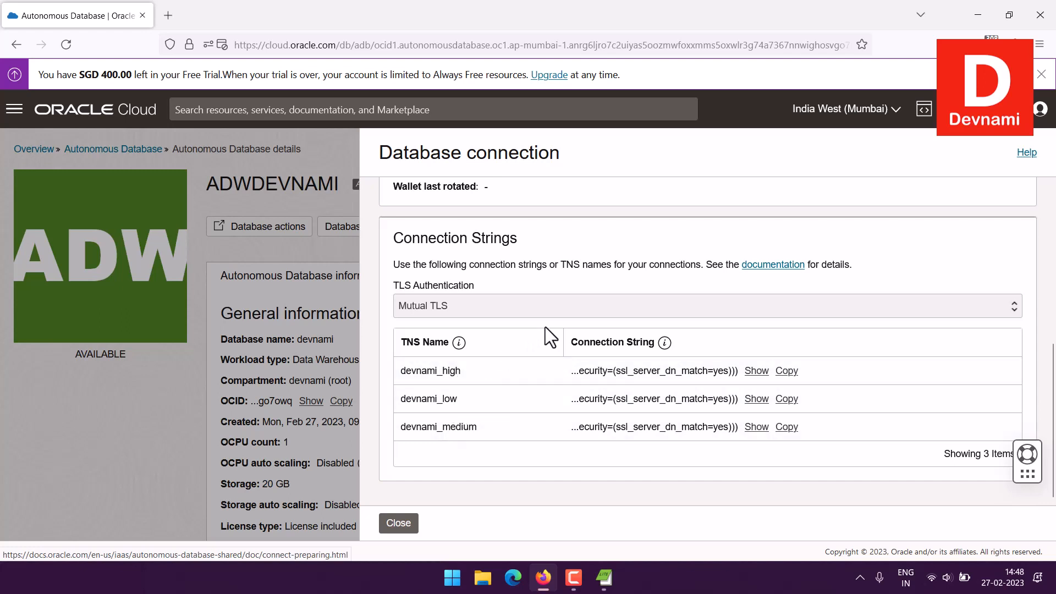
pyautogui.scroll(5, 546, 326)
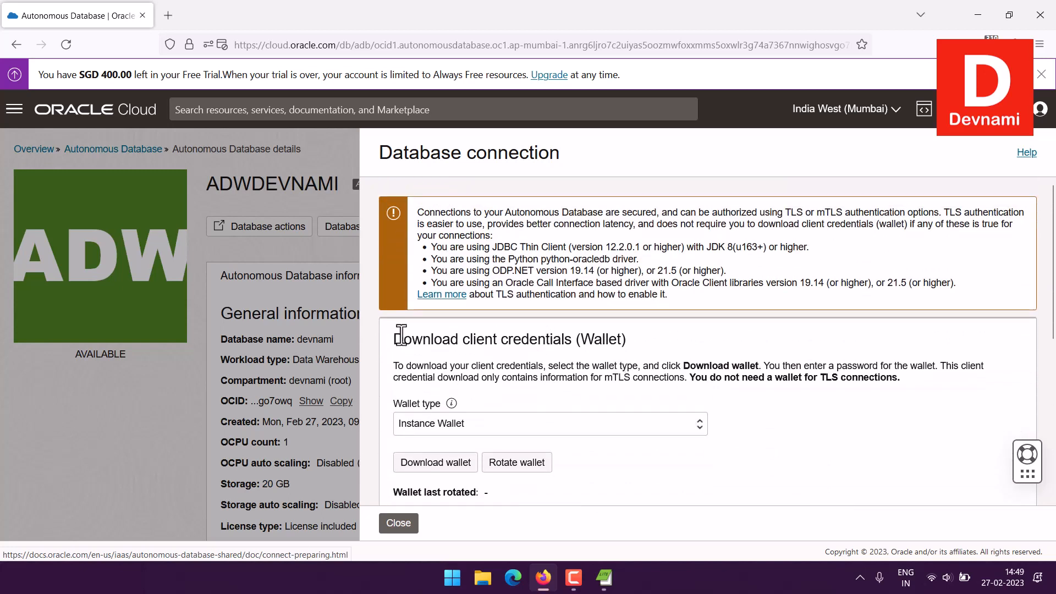
pyautogui.click(338, 314)
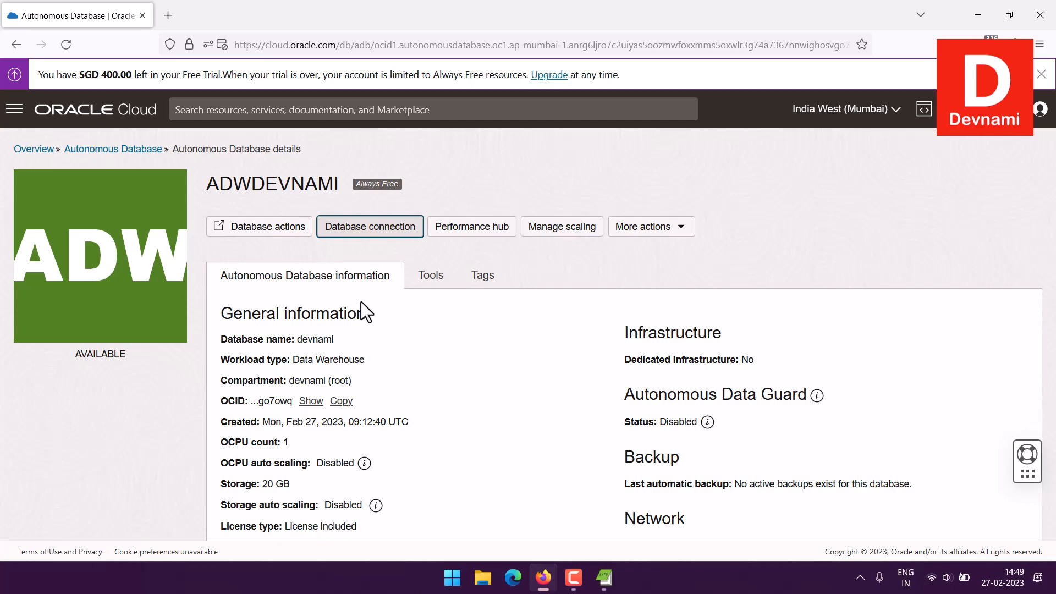
# Recheck the mutual TLS (mTLS) authentication requirement in the Network section of the ADWDEVNAMI details
pyautogui.scroll(-8, 501, 347)
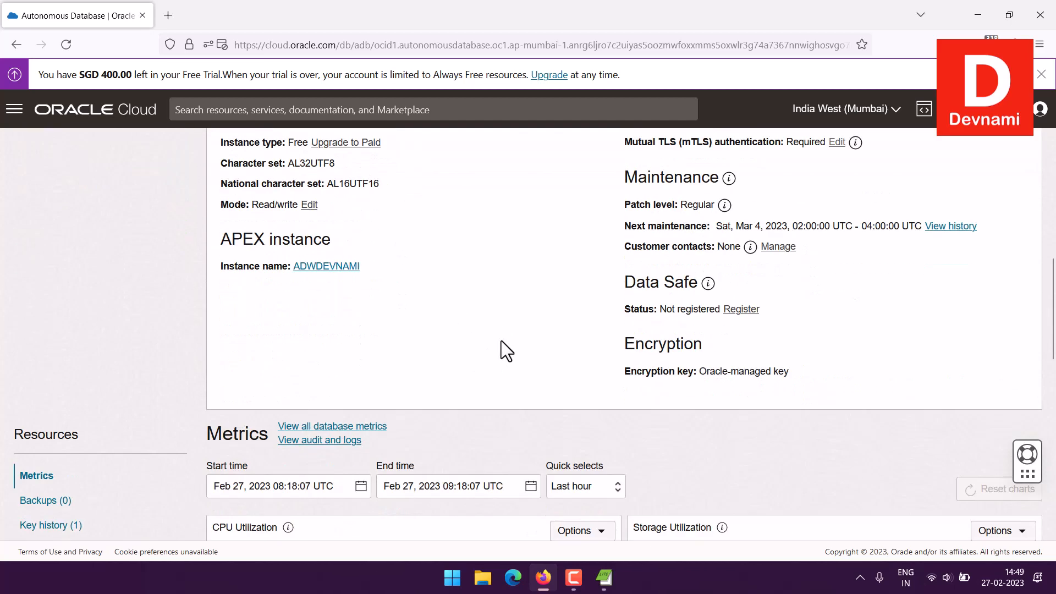
pyautogui.scroll(3, 708, 182)
pyautogui.moveTo(632, 231); pyautogui.dragTo(762, 234)
pyautogui.click(793, 235)
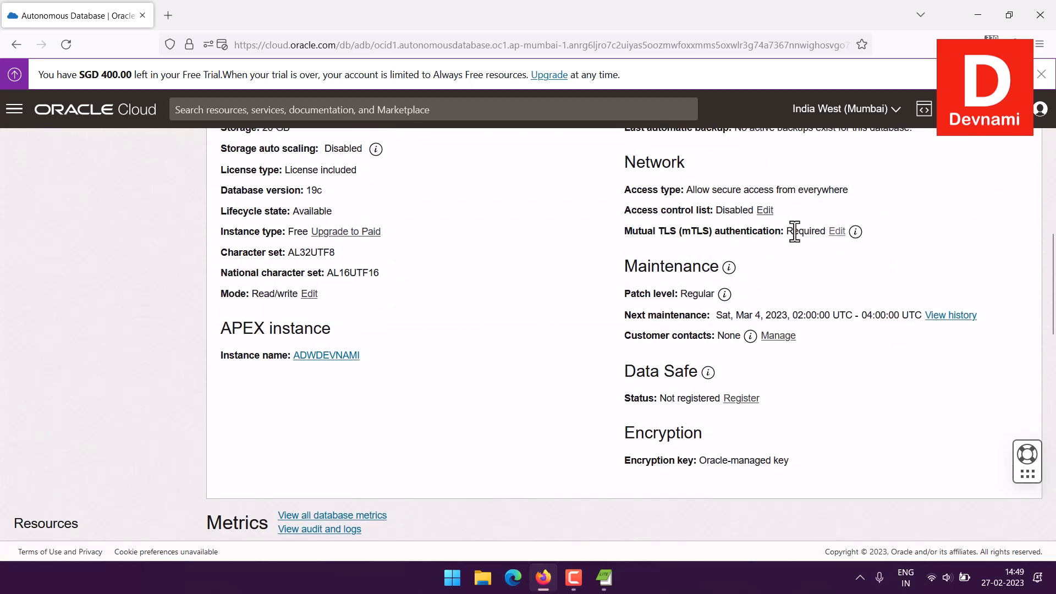
pyautogui.scroll(5, 600, 236)
pyautogui.scroll(-2, 600, 235)
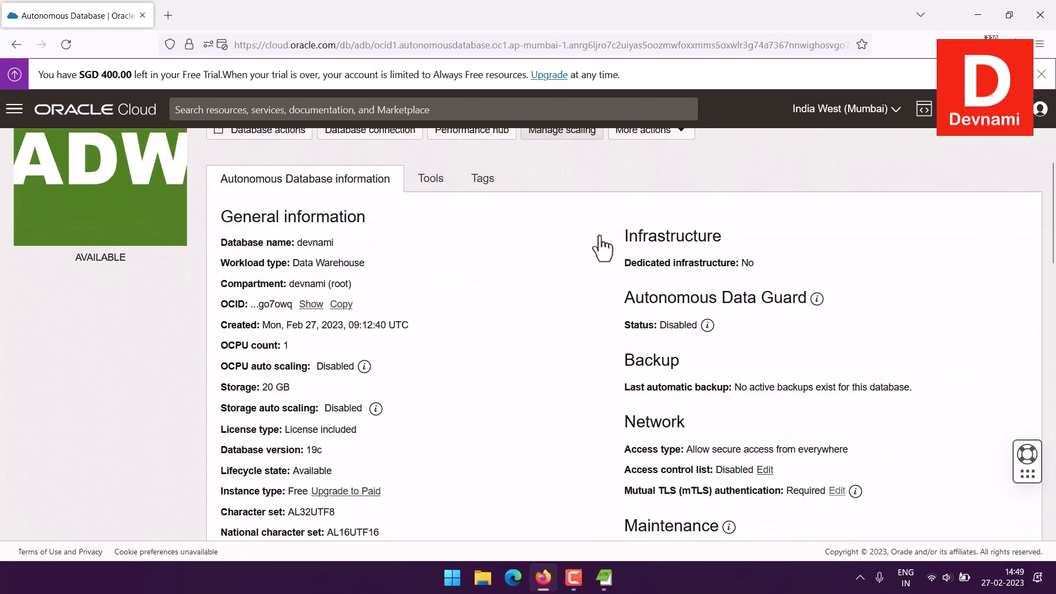